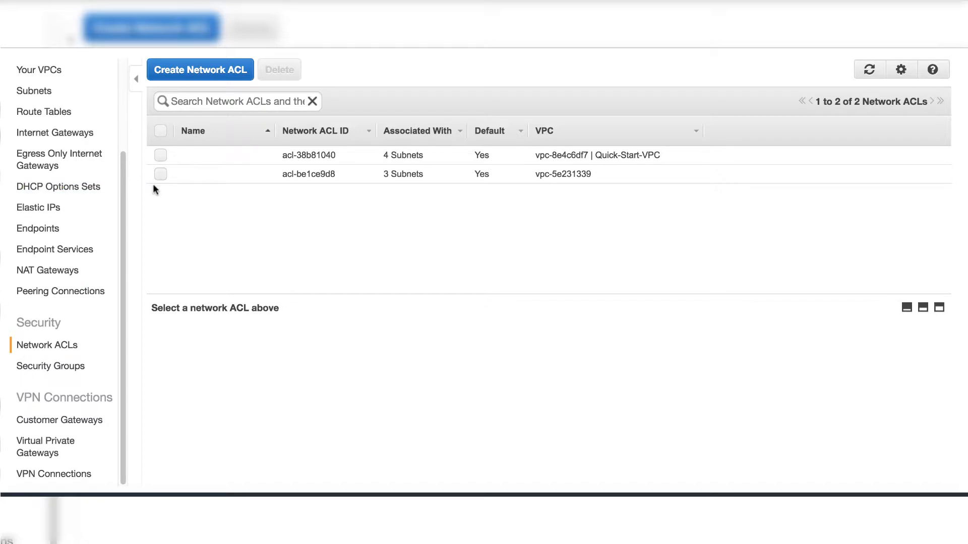
Examine the inbound and outbound rules of the Quick-Start-VPC's default network ACL.
left_click(161, 156)
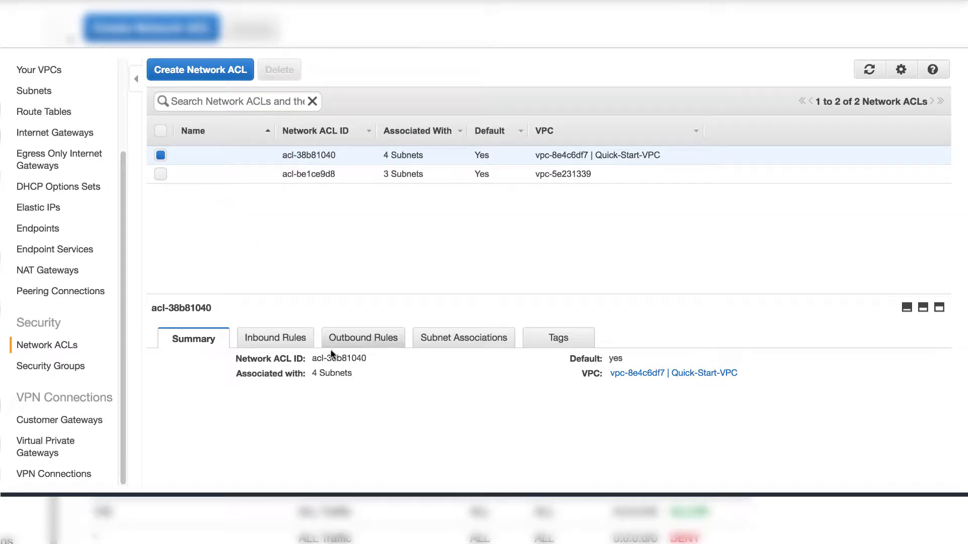
left_click(278, 338)
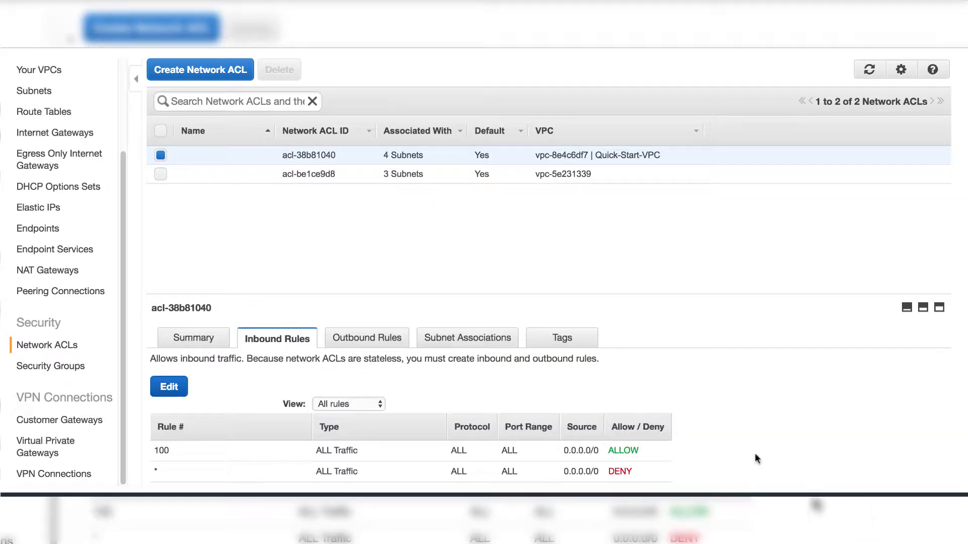
double_click(647, 449)
left_click(360, 340)
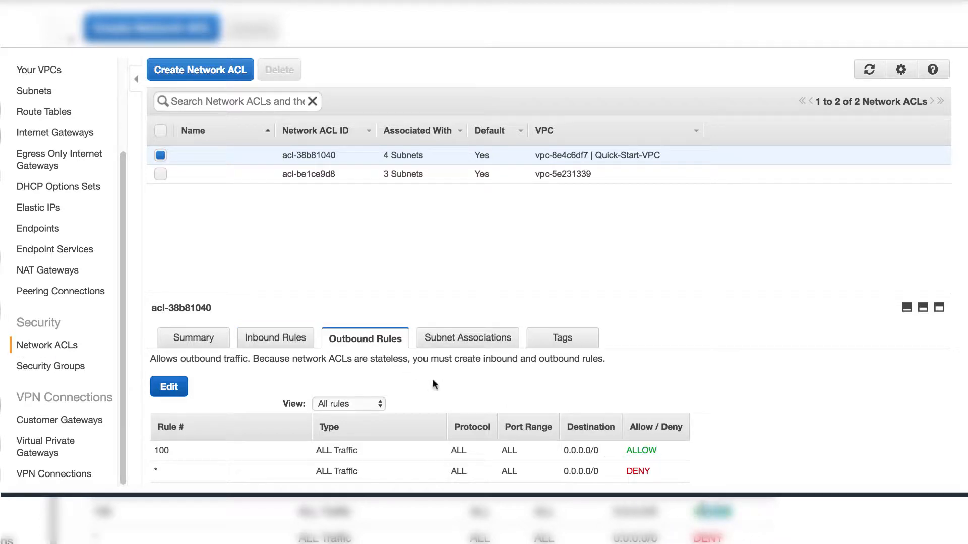
left_click(880, 448)
Create a network ACL with name tag custom_nacl in the Quick-Start-VPC.
left_click(218, 75)
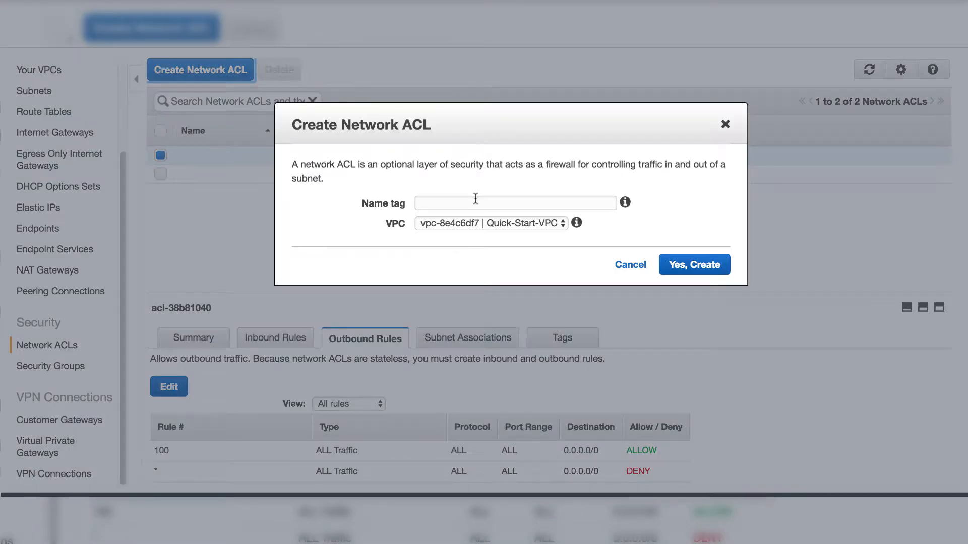
left_click(475, 198)
type("custom")
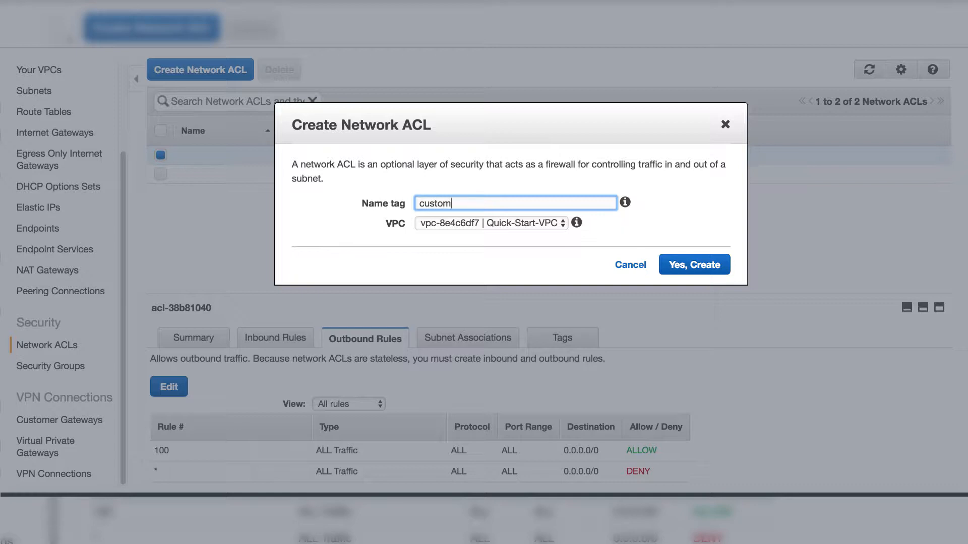
type("_nacl")
left_click(680, 267)
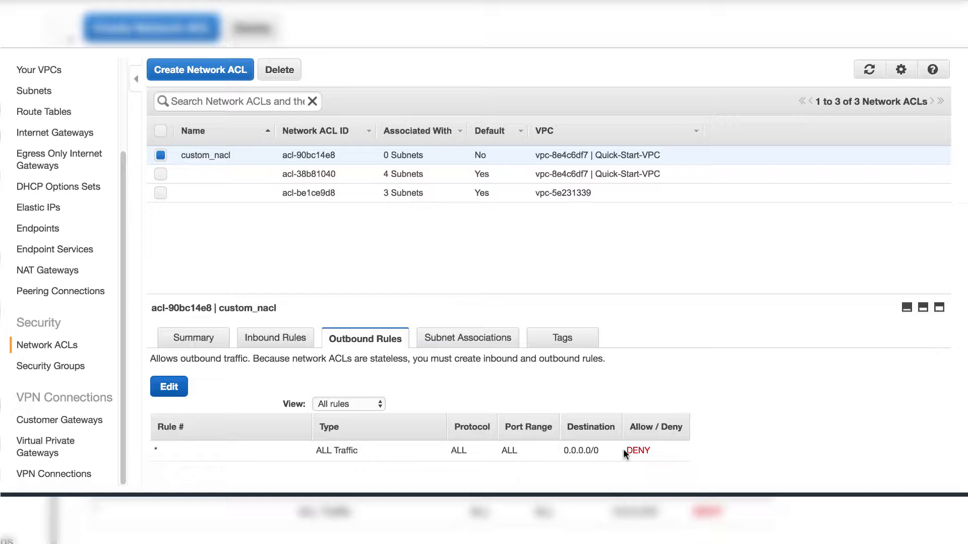
Edit custom_nacl's inbound rules, adding rule 100 of type HTTP (80) with source 0.0.0.0/0.
left_click(264, 345)
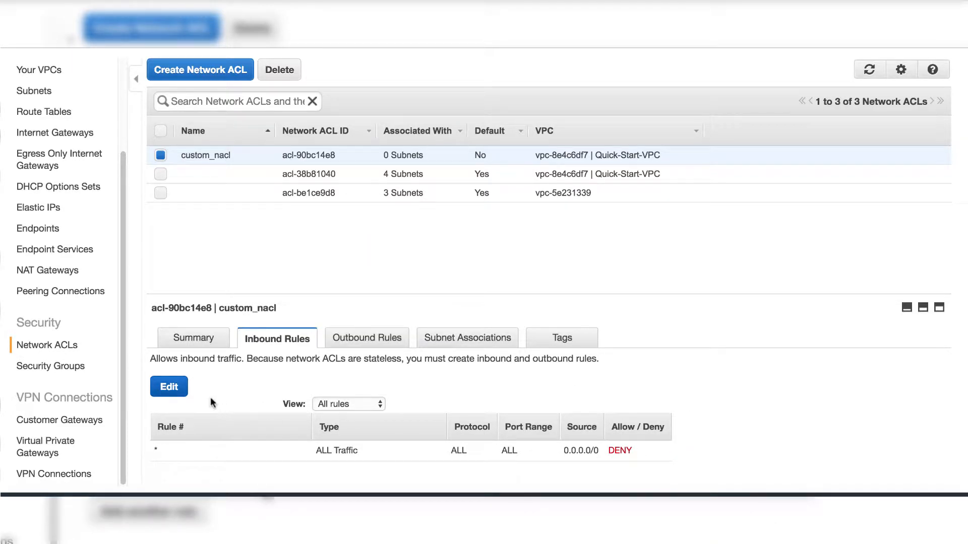
left_click(175, 391)
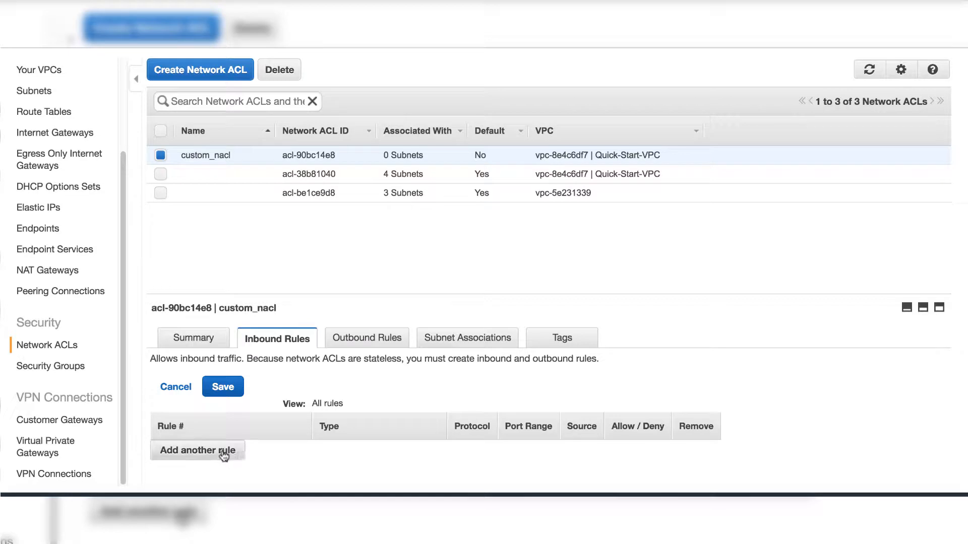
left_click(224, 451)
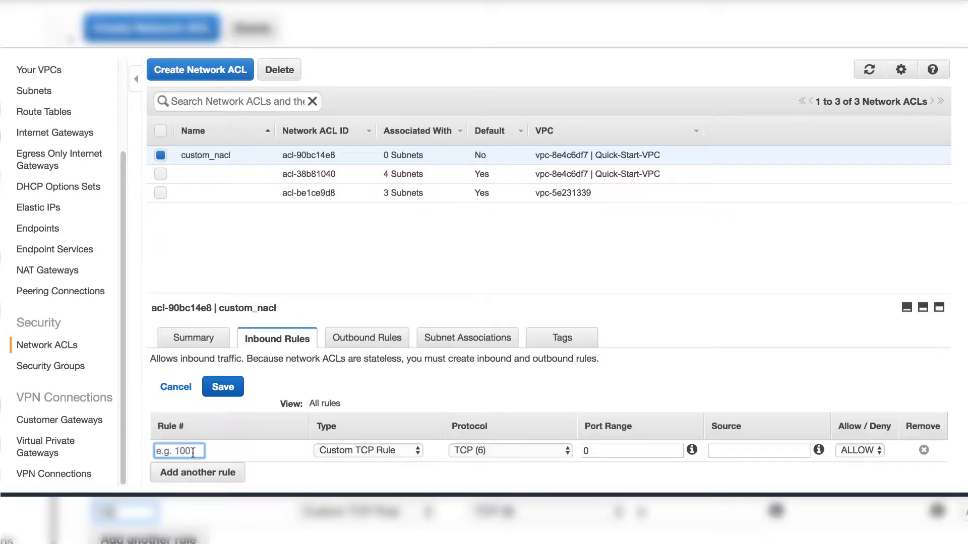
type("100")
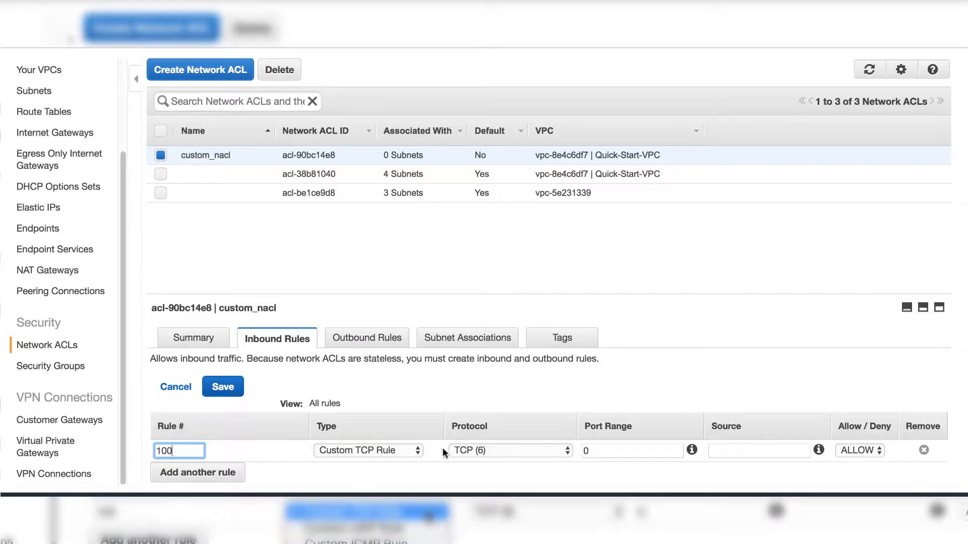
left_click(415, 451)
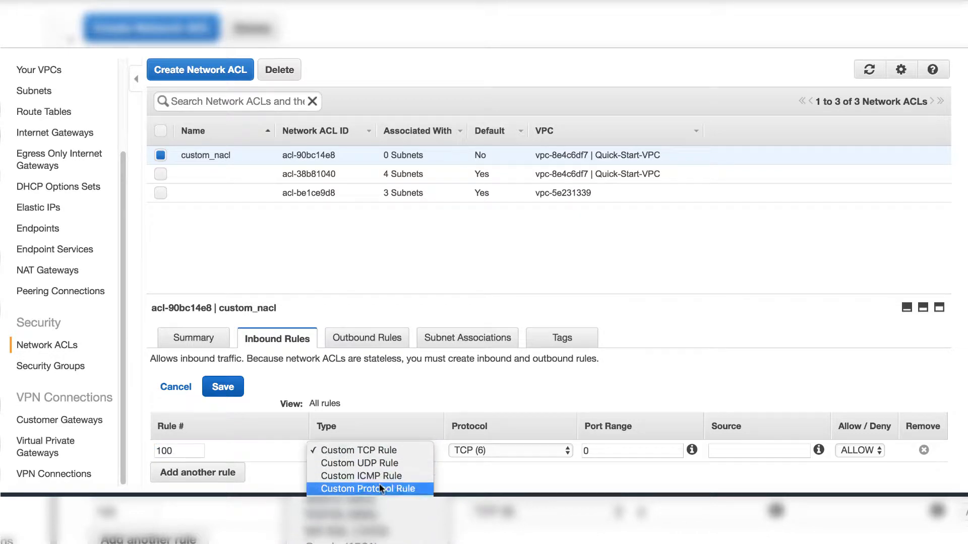
scroll(370, 489, "down", 5)
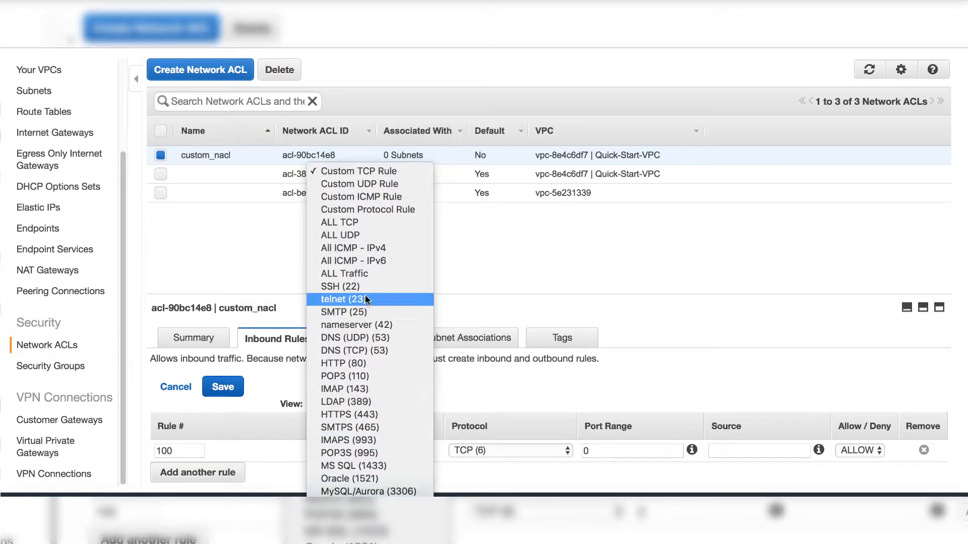
left_click(369, 363)
type("0")
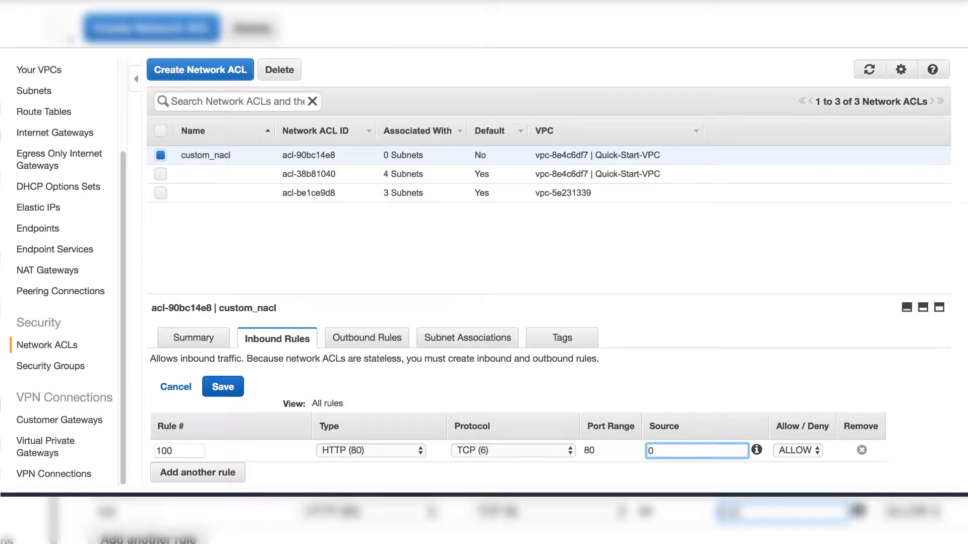
type(".0.0")
type(".0")
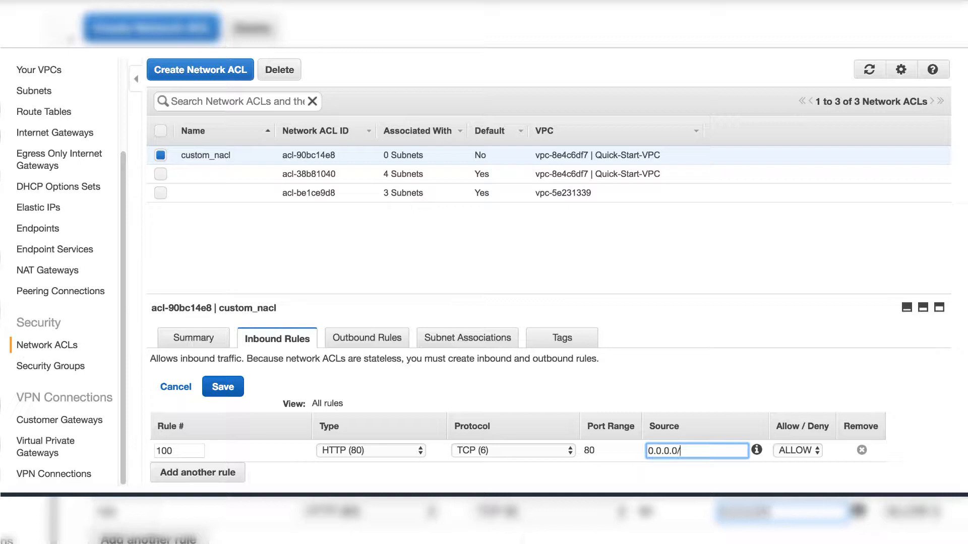
type("/0")
Add inbound rule 110 of type HTTPS (443) with source 0.0.0.0/0.
left_click(251, 479)
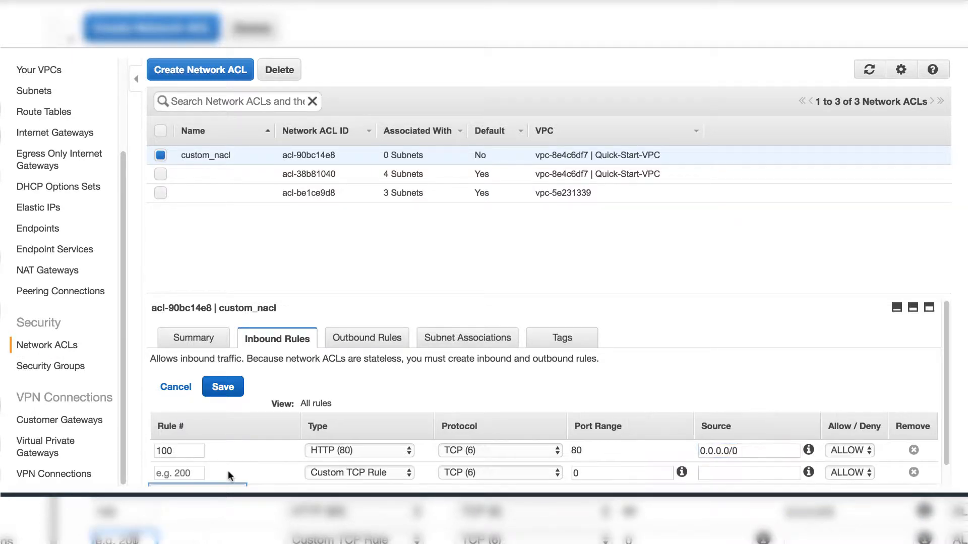
left_click(187, 472)
type("110")
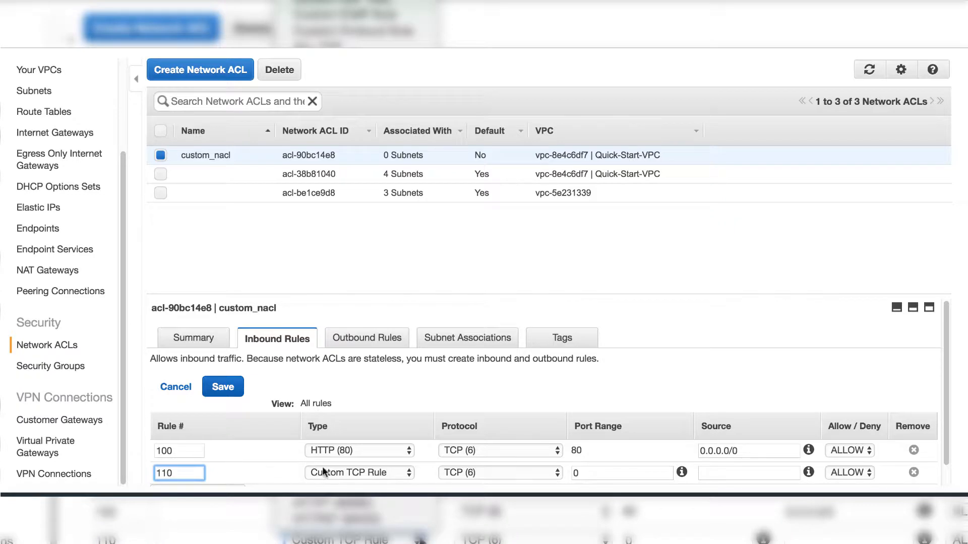
left_click(409, 471)
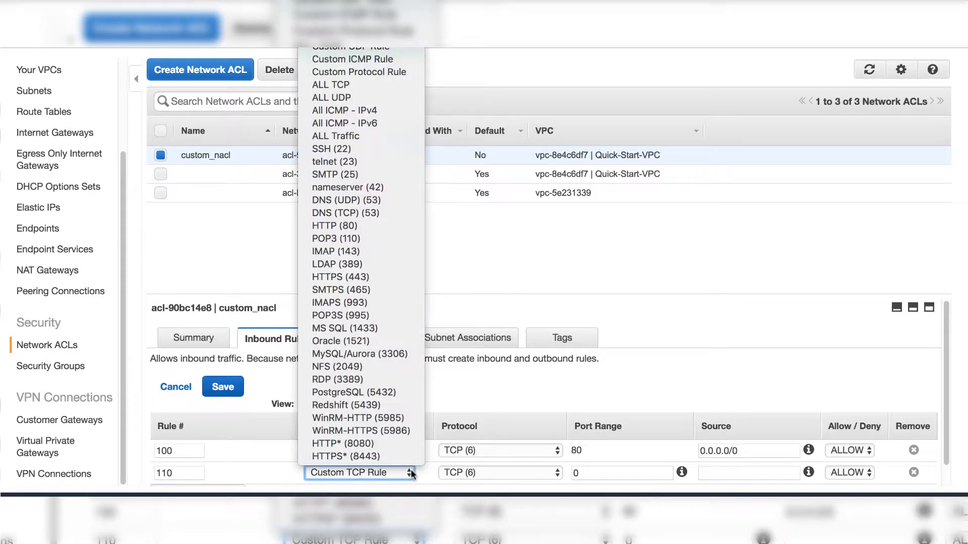
left_click(376, 276)
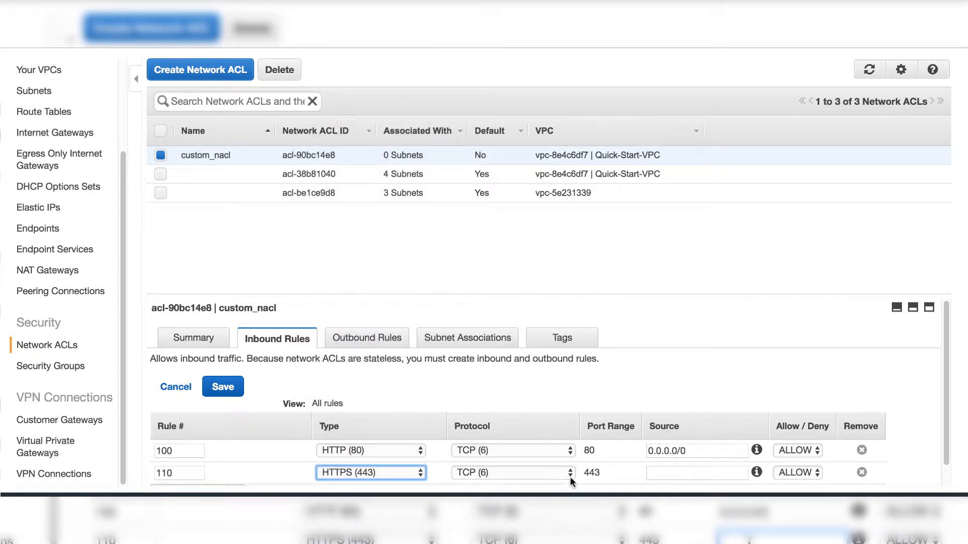
left_click(670, 472)
type("0.")
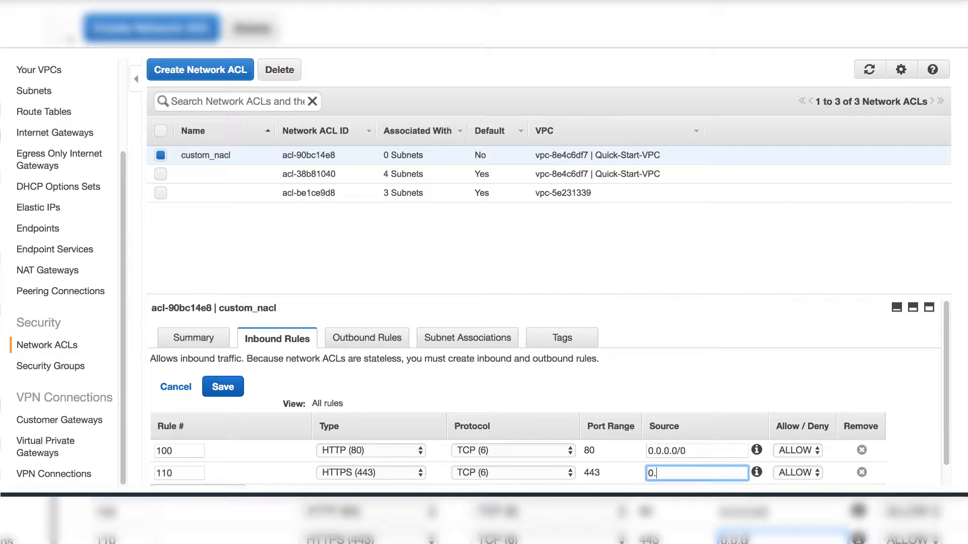
type("0.0.0.0/0")
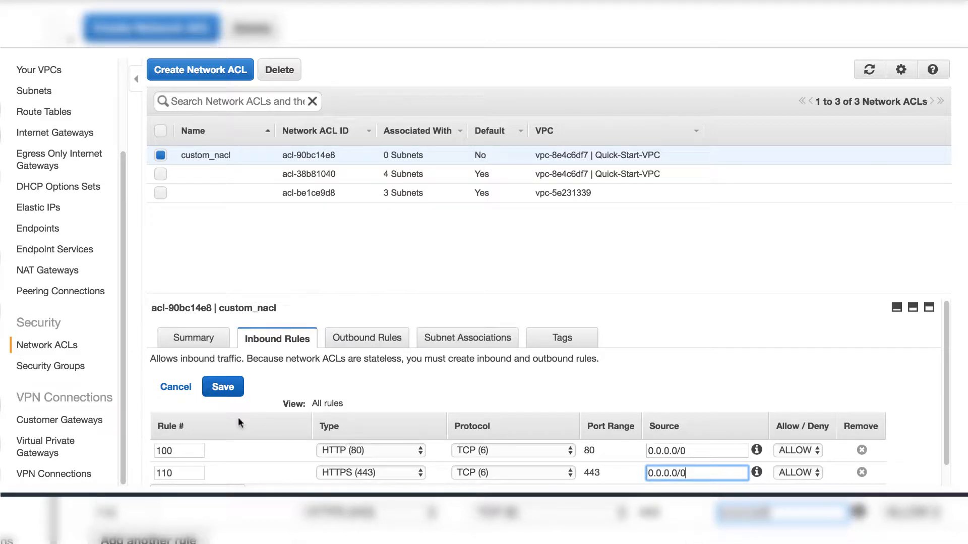
Review custom_nacl's inbound rules, outbound rules and subnet associations.
scroll(238, 417, "down", 1)
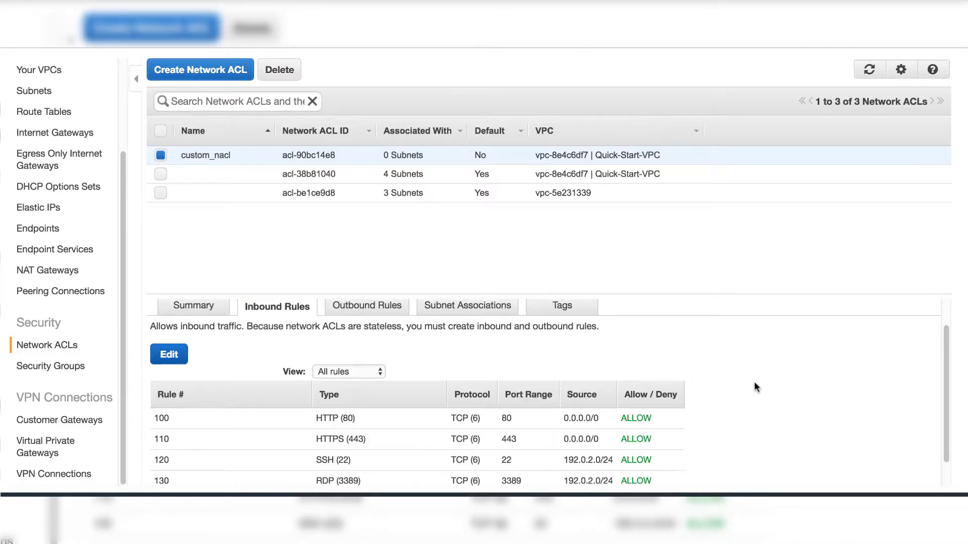
scroll(753, 383, "down", 1)
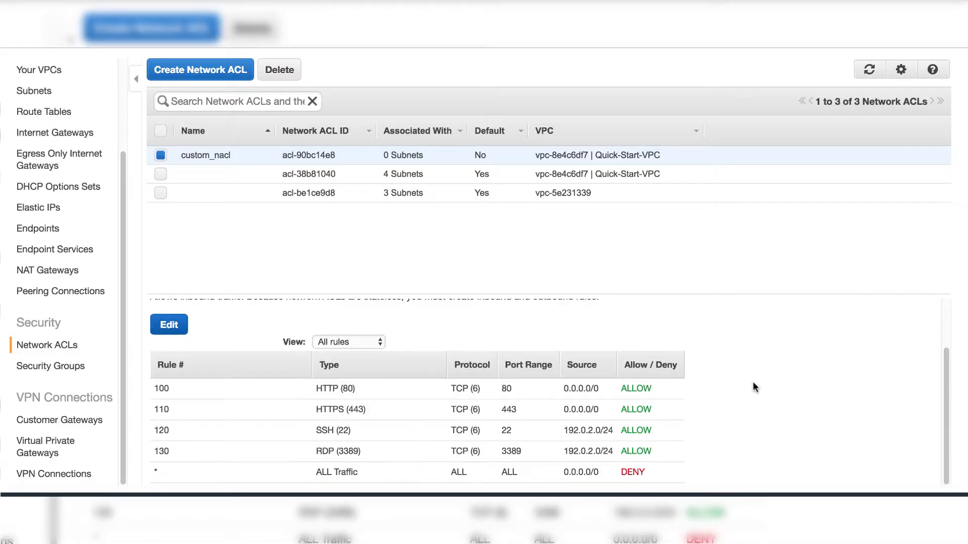
scroll(754, 385, "up", 1)
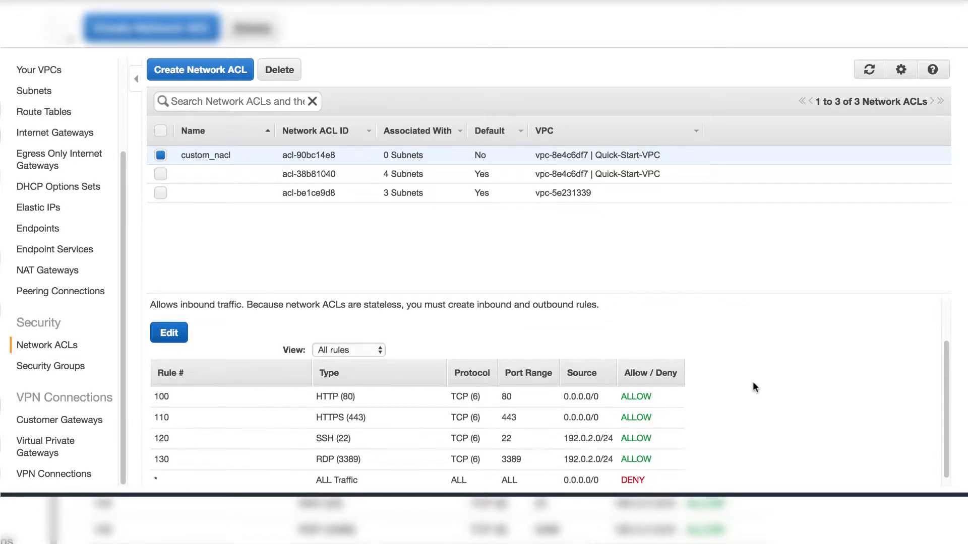
scroll(222, 330, "up", 1)
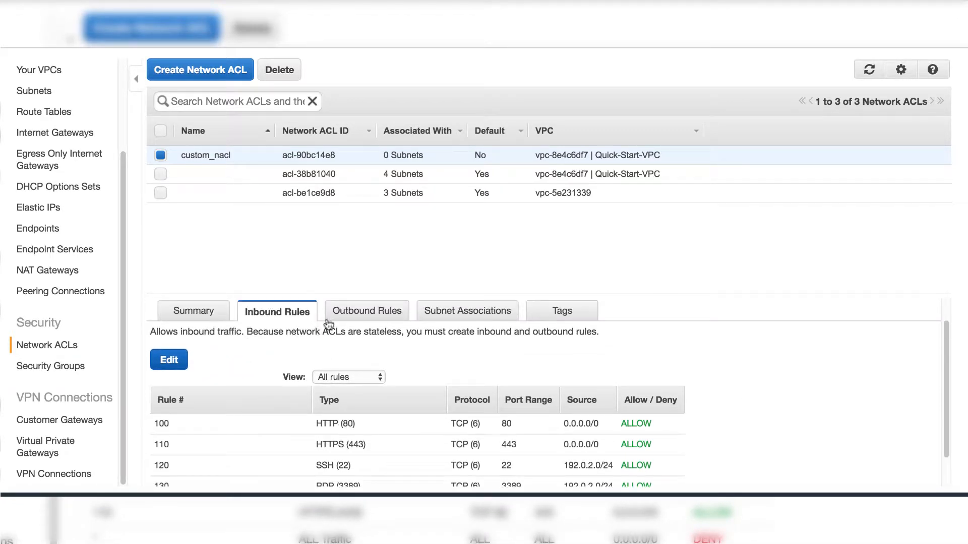
left_click(351, 317)
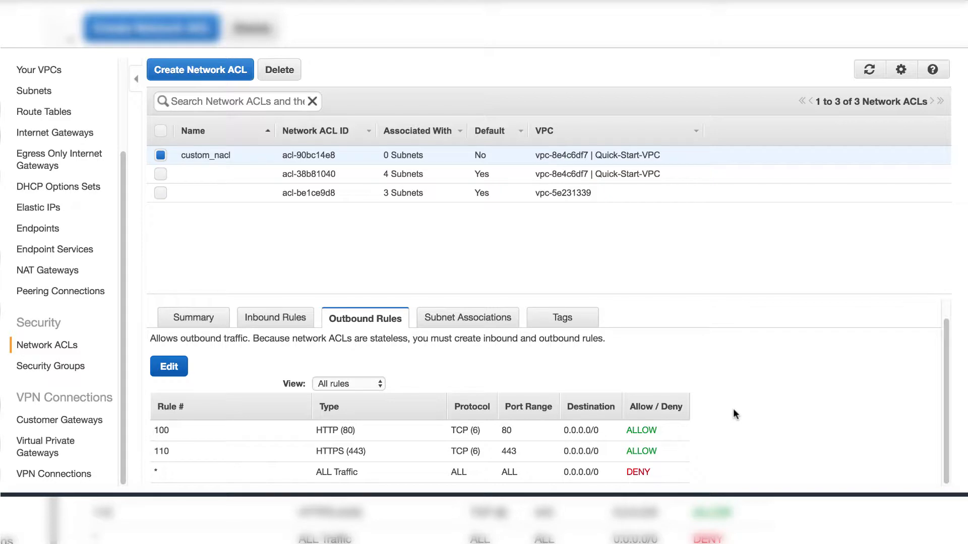
left_click(498, 324)
scroll(497, 322, "up", 1)
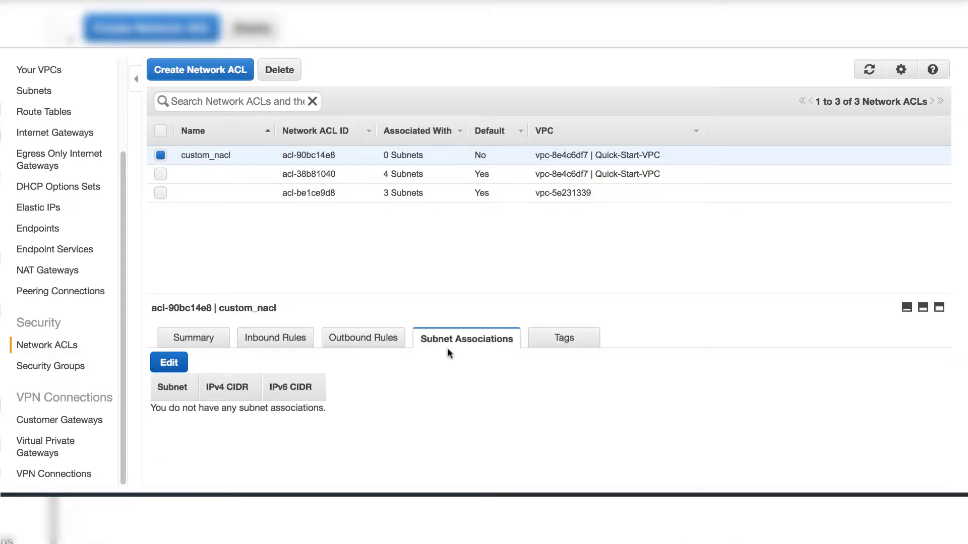
left_click(176, 363)
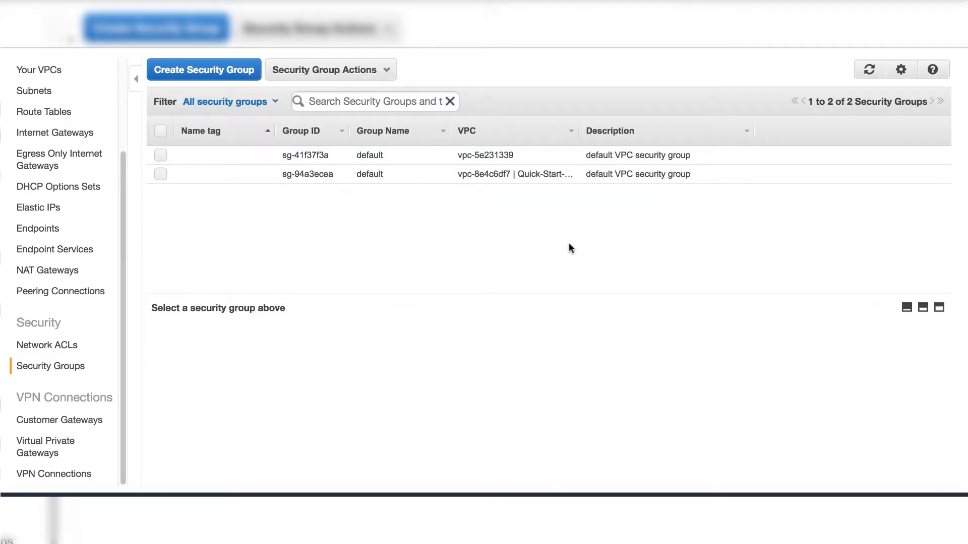
Inspect the inbound and outbound rules of the Quick-Start-VPC's default security group.
left_click(156, 176)
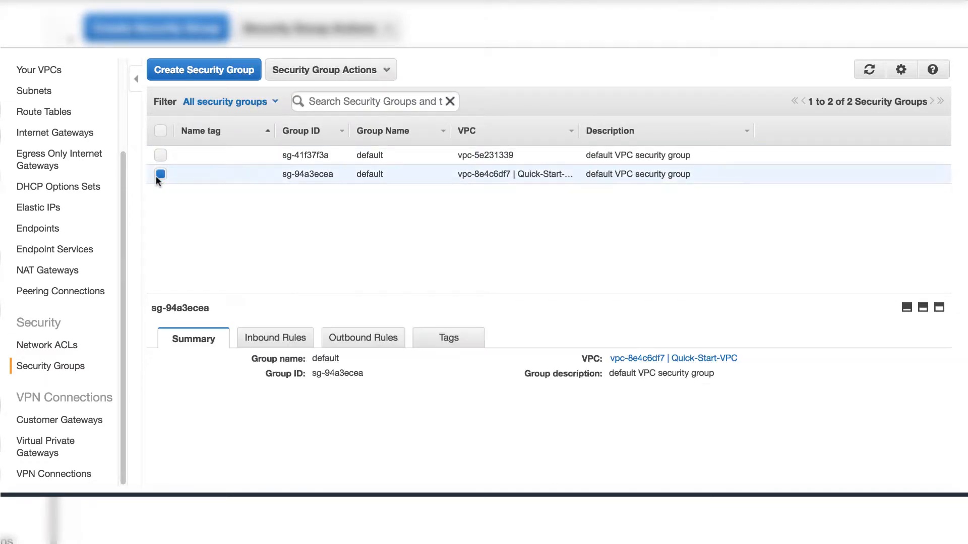
left_click(288, 344)
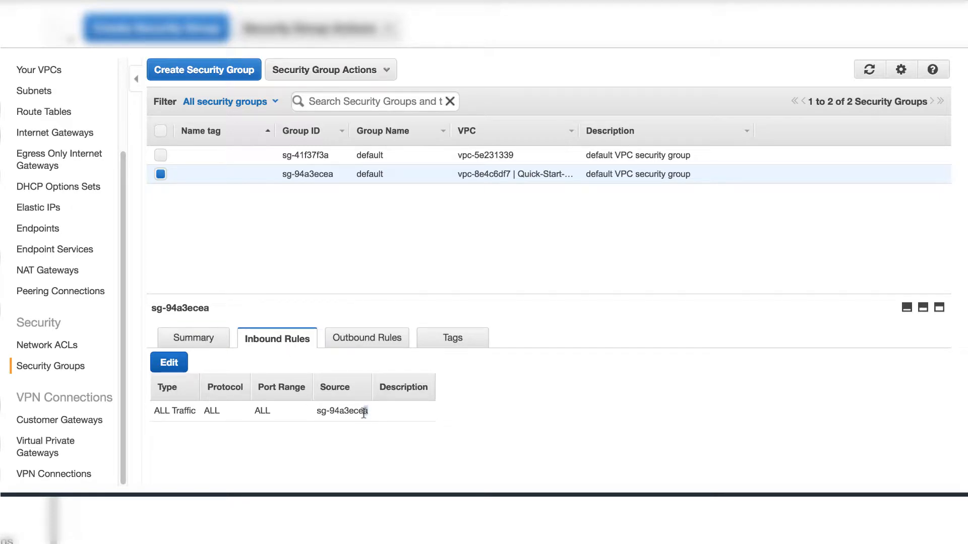
left_click_drag(364, 412, 319, 412)
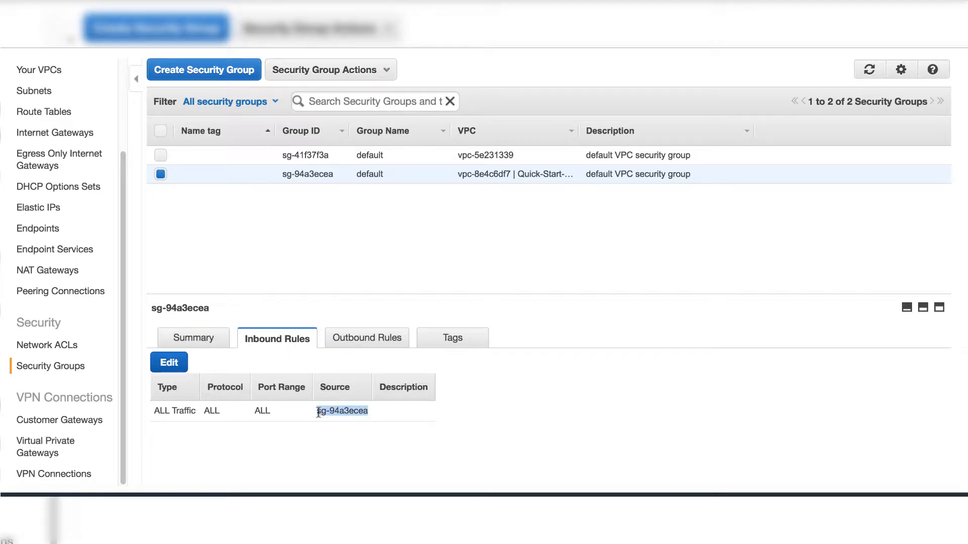
left_click(366, 338)
left_click_drag(361, 409, 319, 410)
left_click(590, 417)
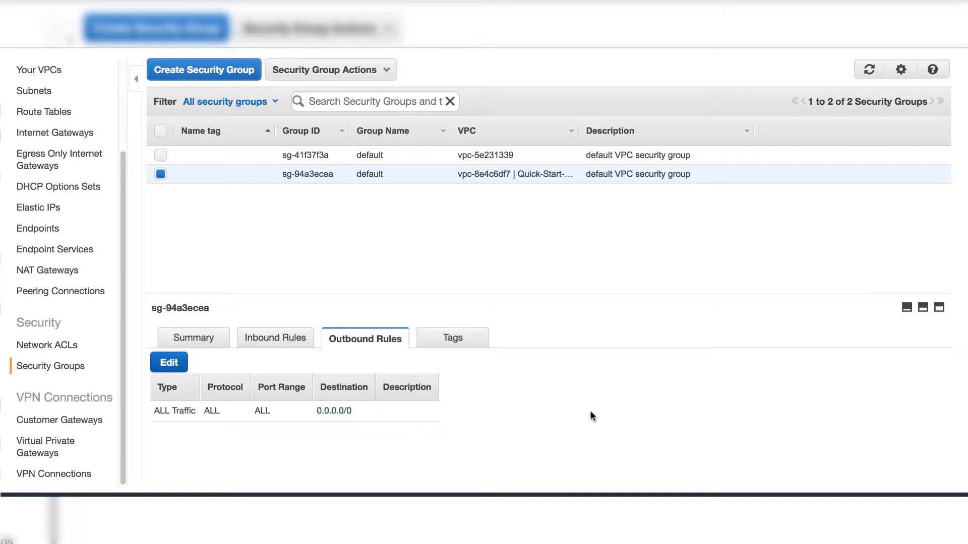
left_click(283, 339)
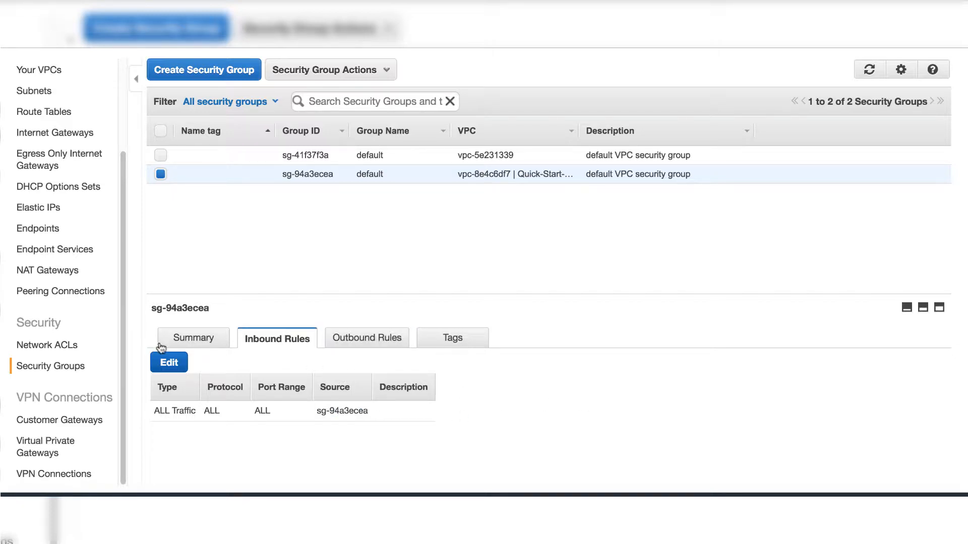
left_click(188, 340)
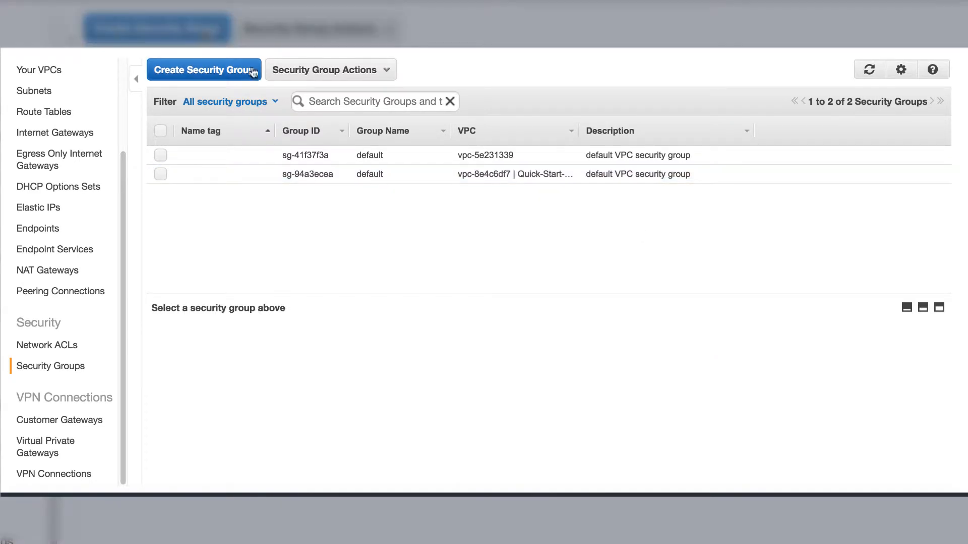
Create a security group named custom_SG with description custom SG in the Quick-Start-VPC.
left_click(242, 72)
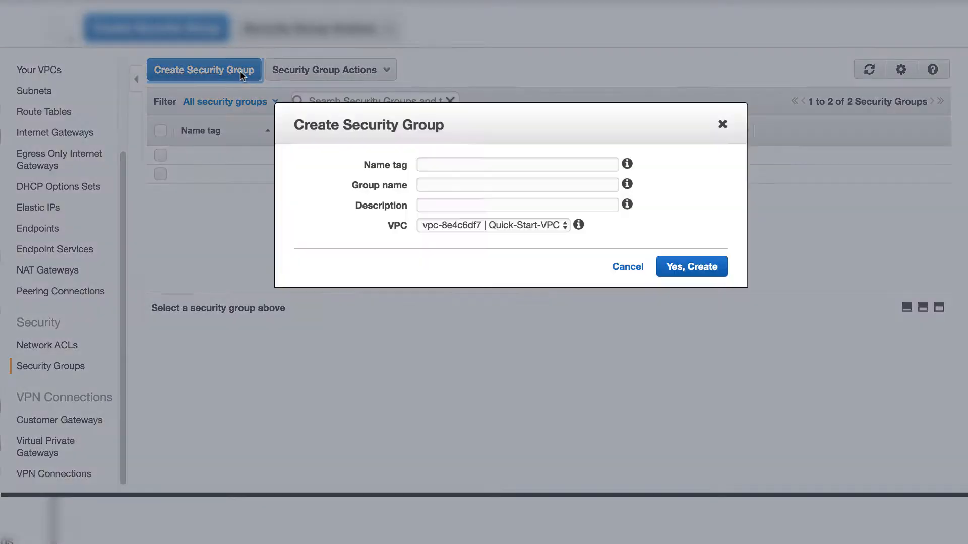
left_click(528, 166)
type("custom")
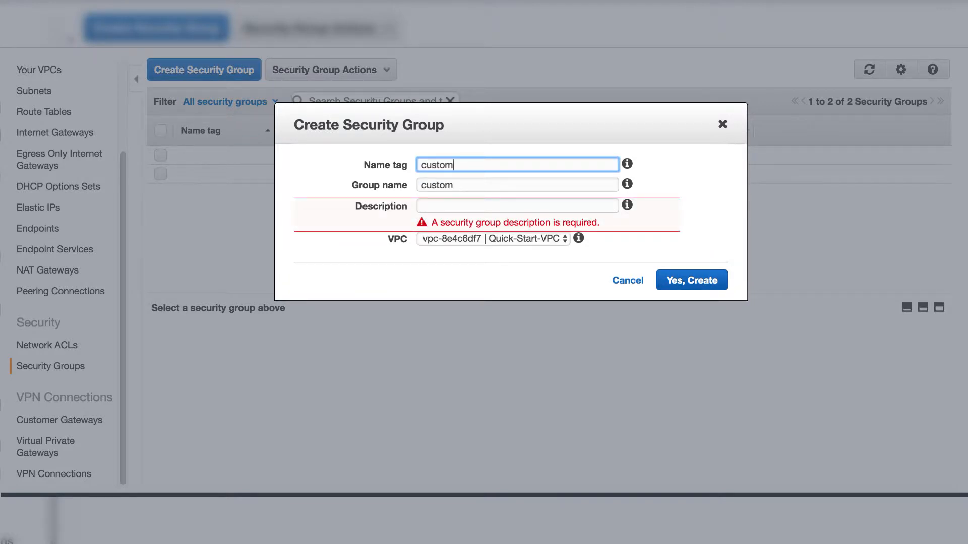
type("_SG")
left_click(474, 206)
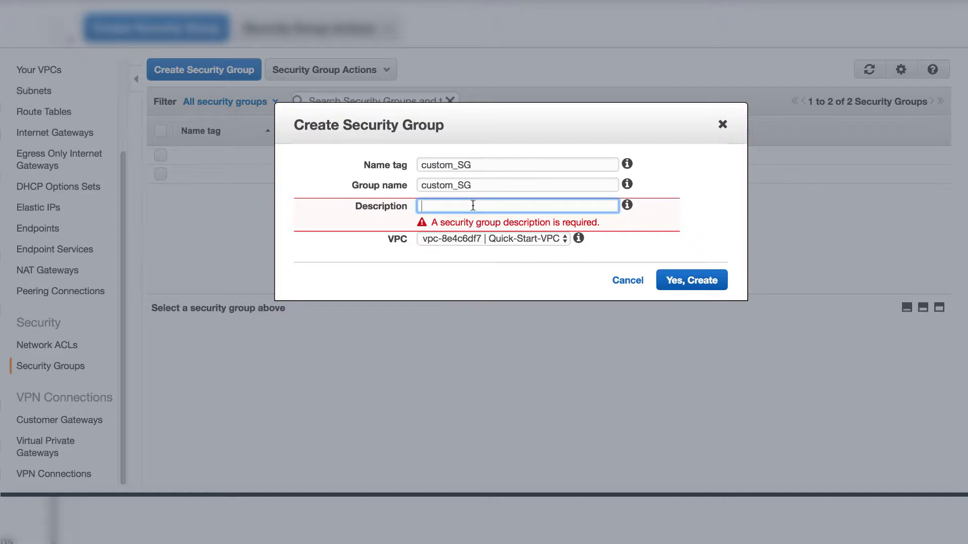
type("custom SG")
left_click(565, 237)
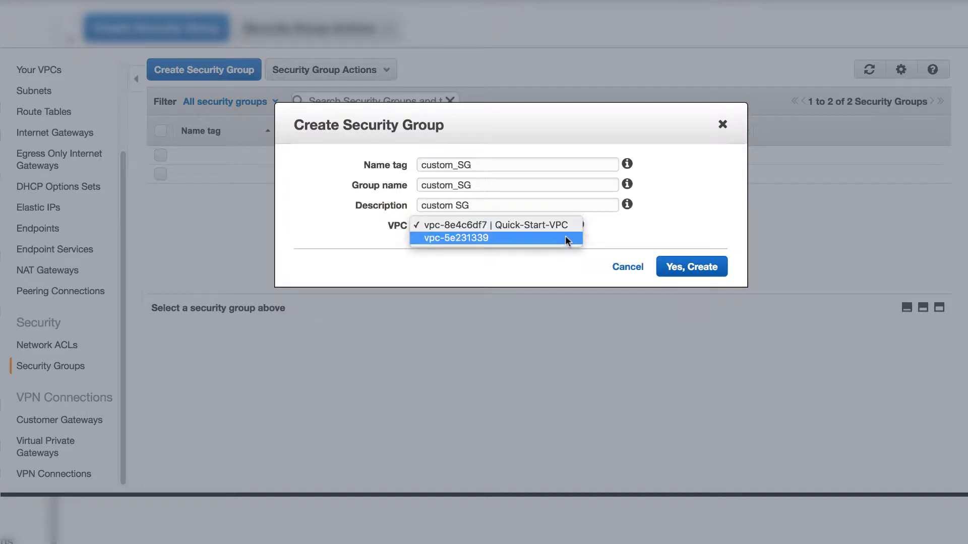
left_click(557, 224)
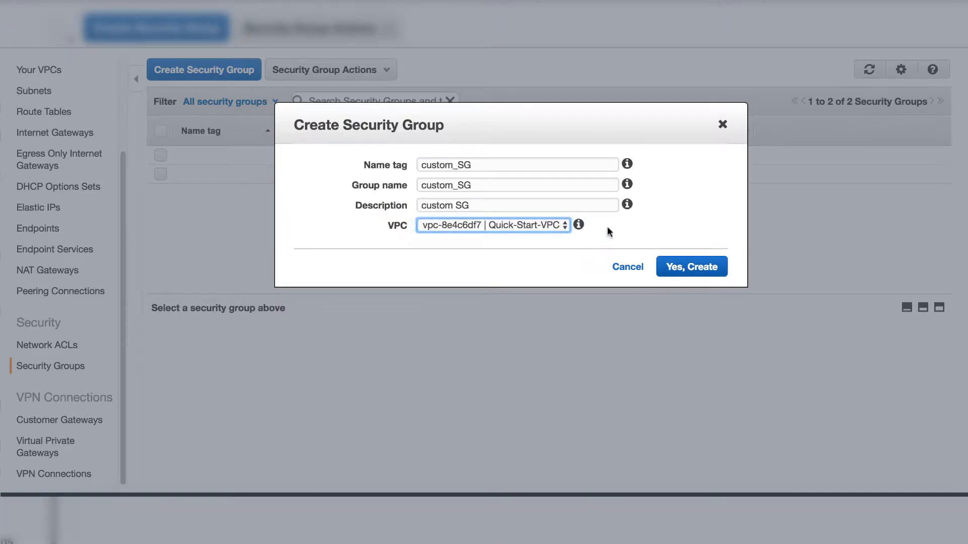
left_click(641, 223)
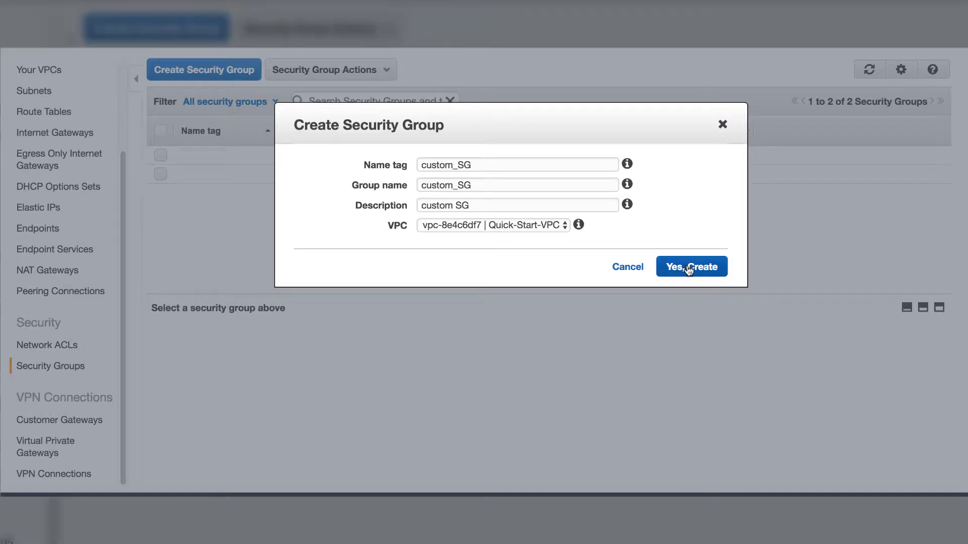
left_click(688, 269)
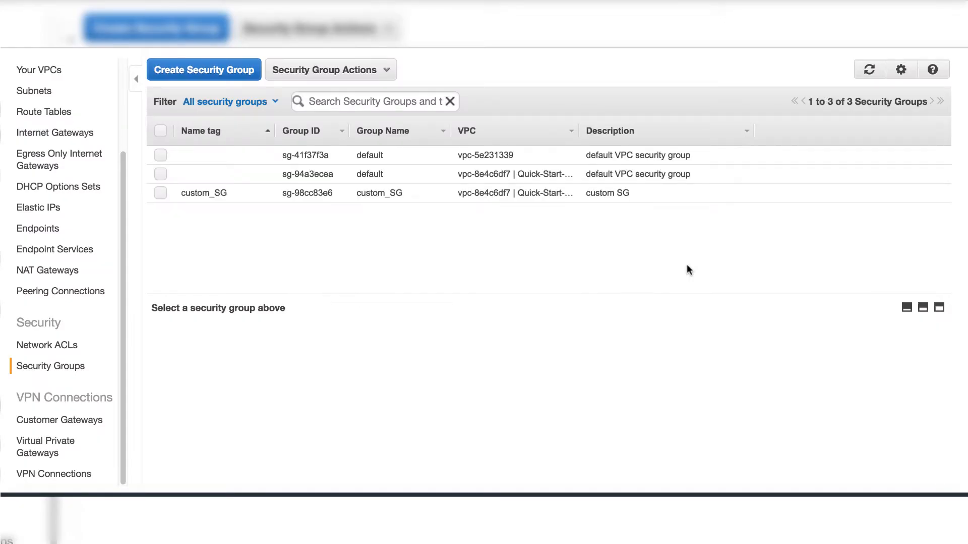
Give custom_SG inbound HTTP (80) and HTTPS (443) rules from 0.0.0.0/0 and review its outbound rules.
left_click(161, 193)
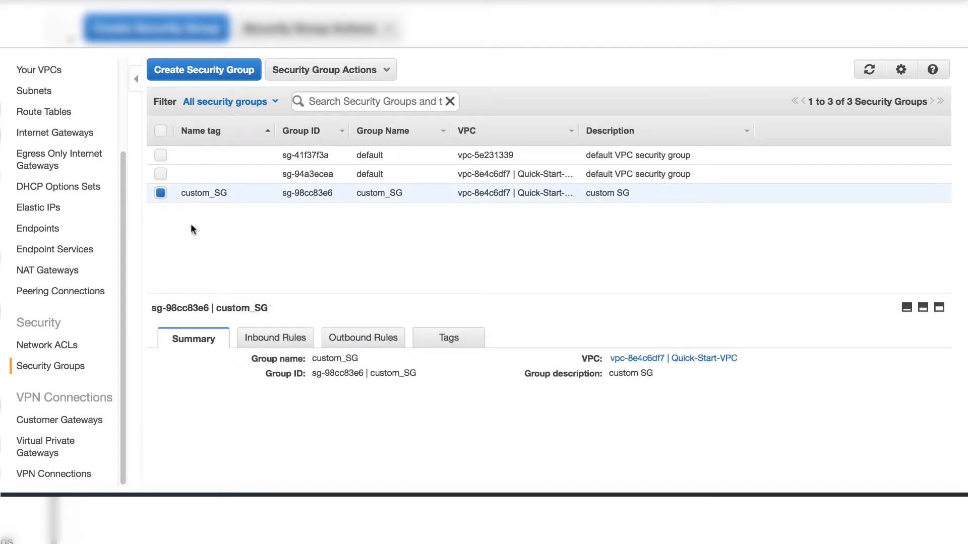
left_click(297, 339)
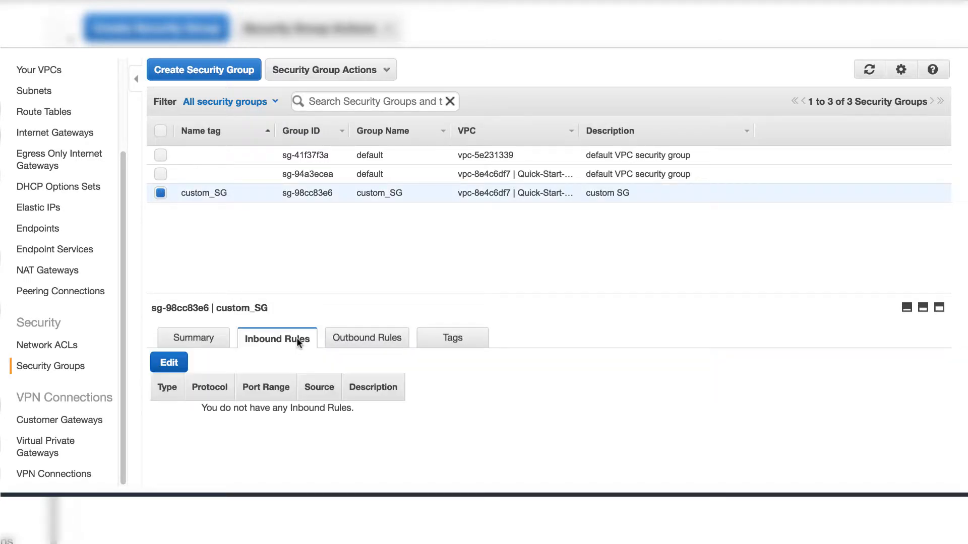
left_click(362, 341)
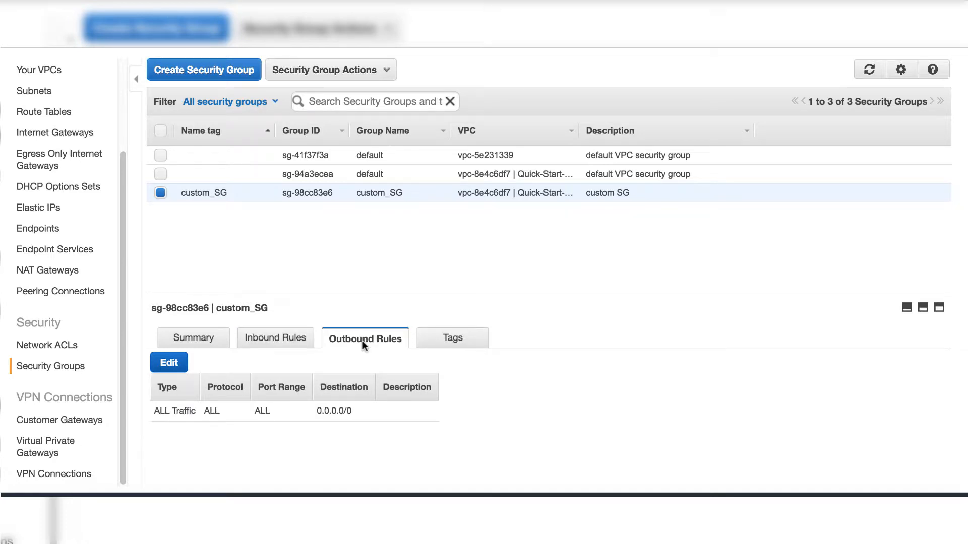
left_click(297, 338)
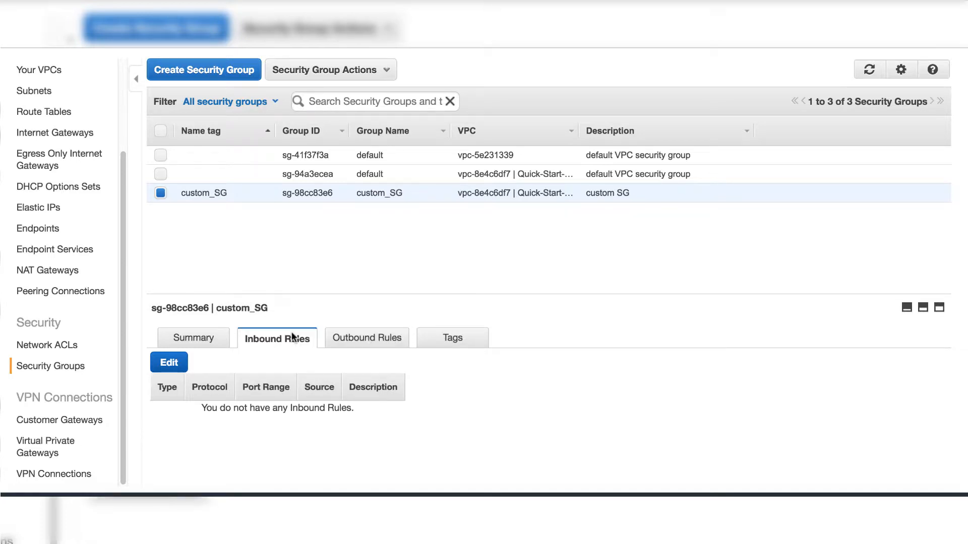
left_click(163, 368)
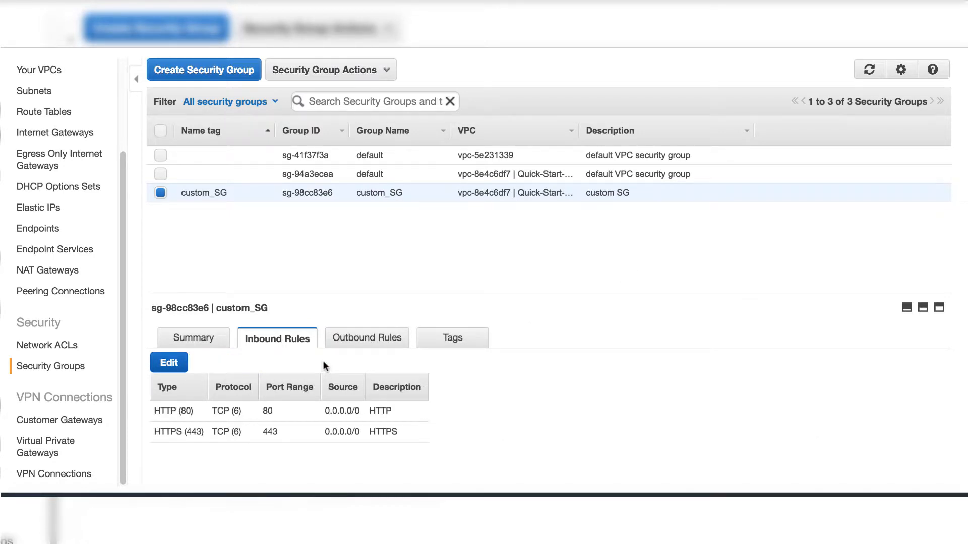
left_click(355, 342)
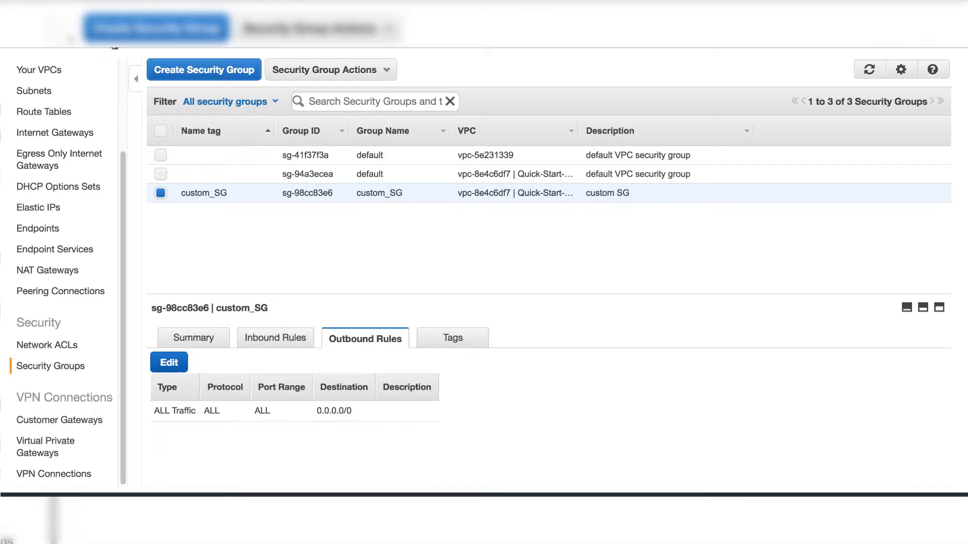
Open EC2 and launch a new instance using the Amazon Linux AMI 2018.03.0 (HVM) image.
left_click(92, 36)
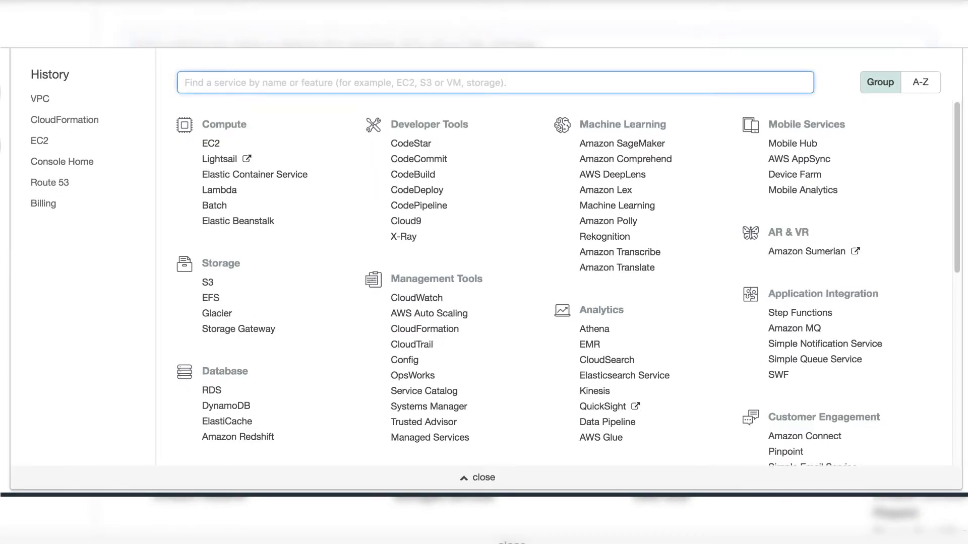
left_click(39, 141)
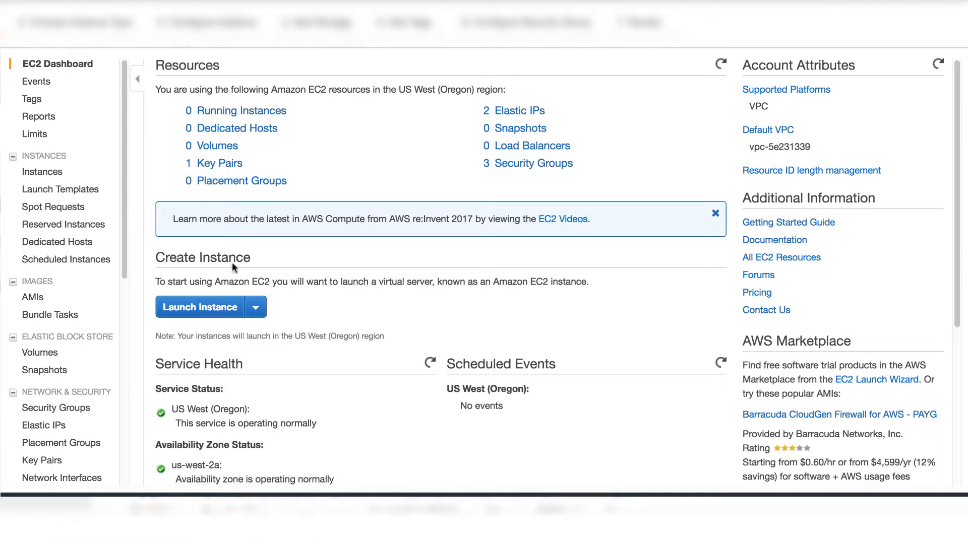
left_click(222, 307)
left_click(885, 181)
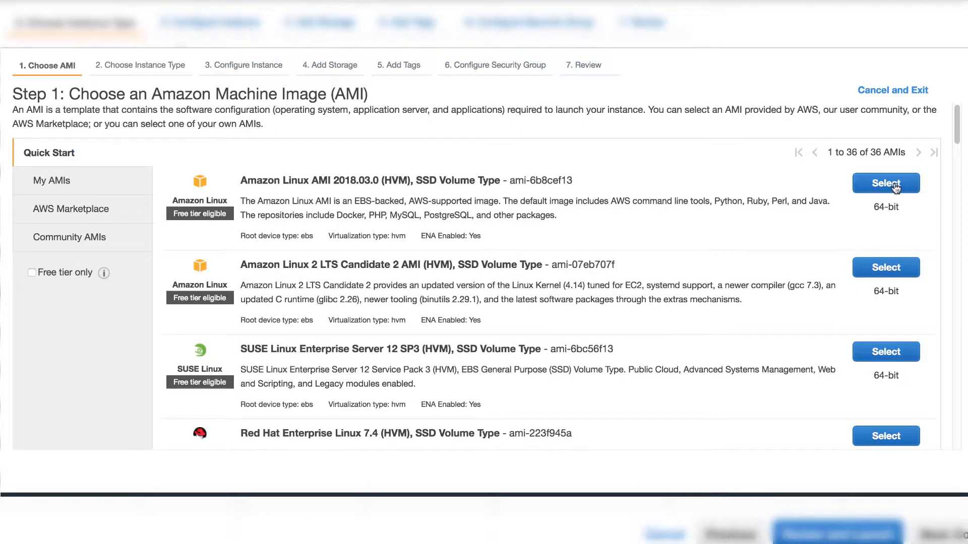
left_click(888, 183)
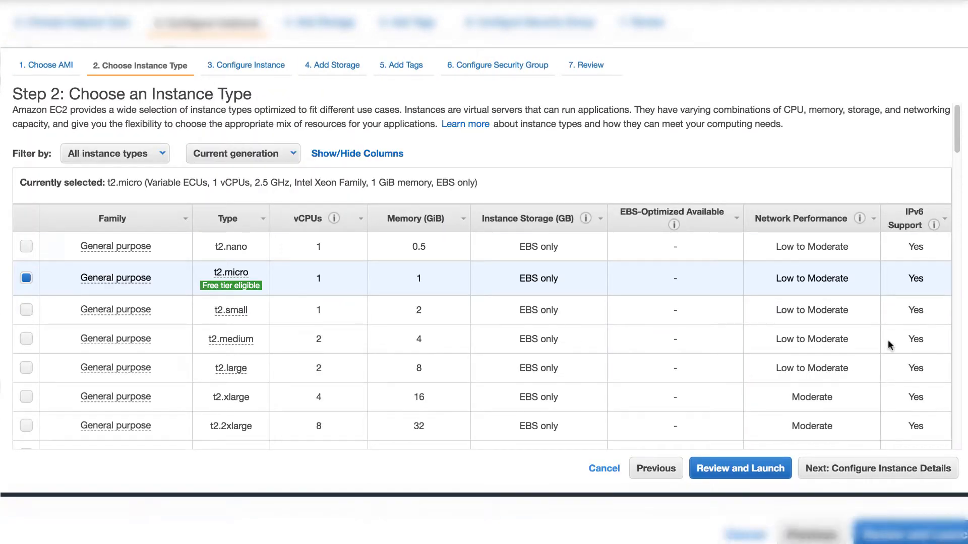
Keep t2.micro and place the instance in Quick-Start-VPC's Public subnet 1, keeping the subnet's public IP setting.
left_click(880, 468)
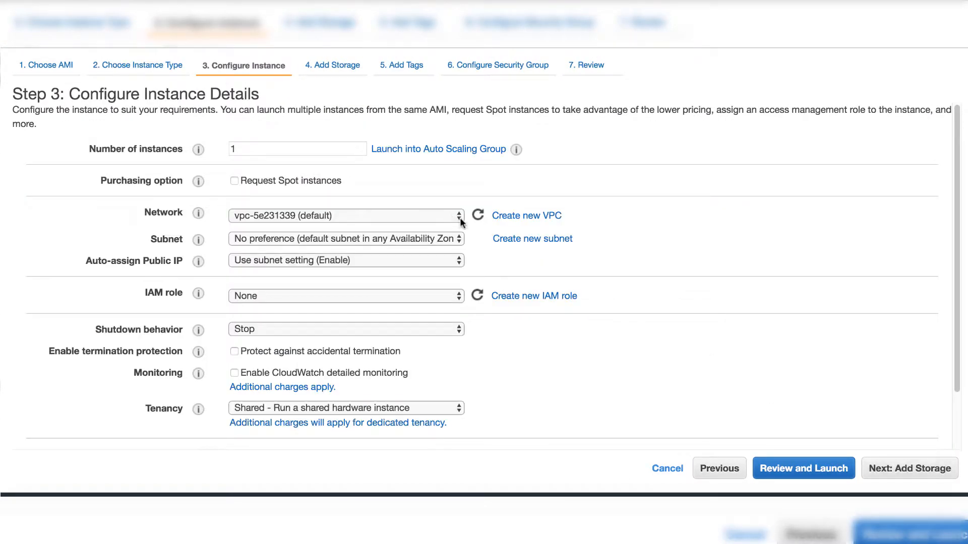
left_click(460, 216)
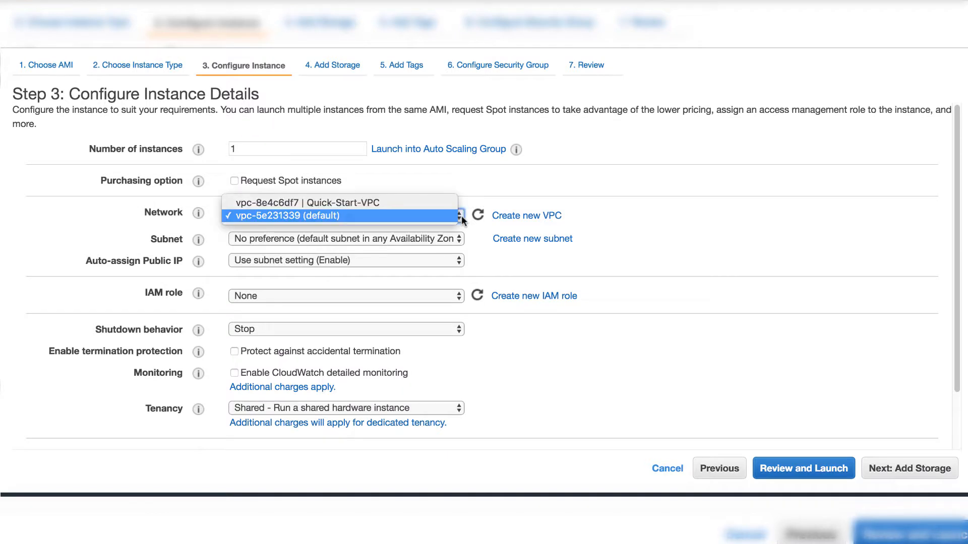
left_click(431, 202)
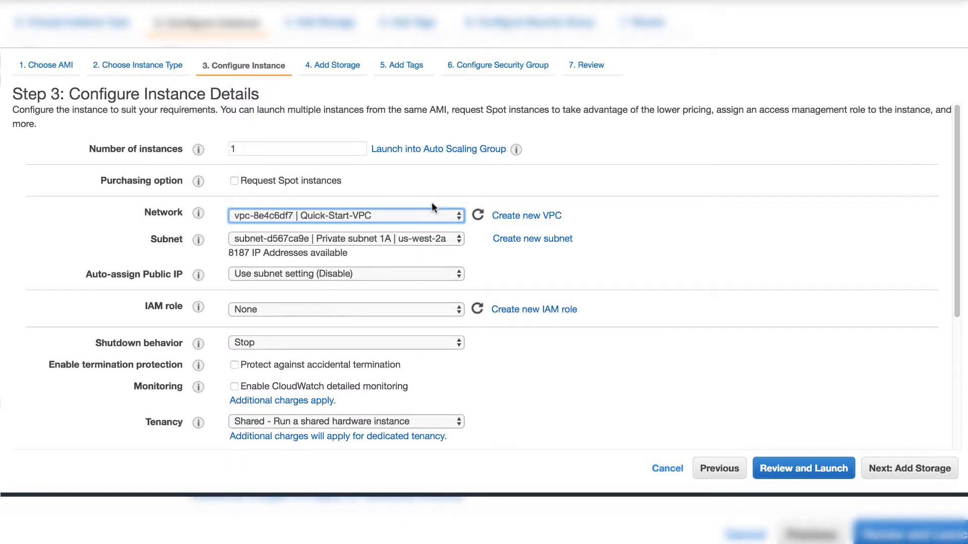
left_click(457, 239)
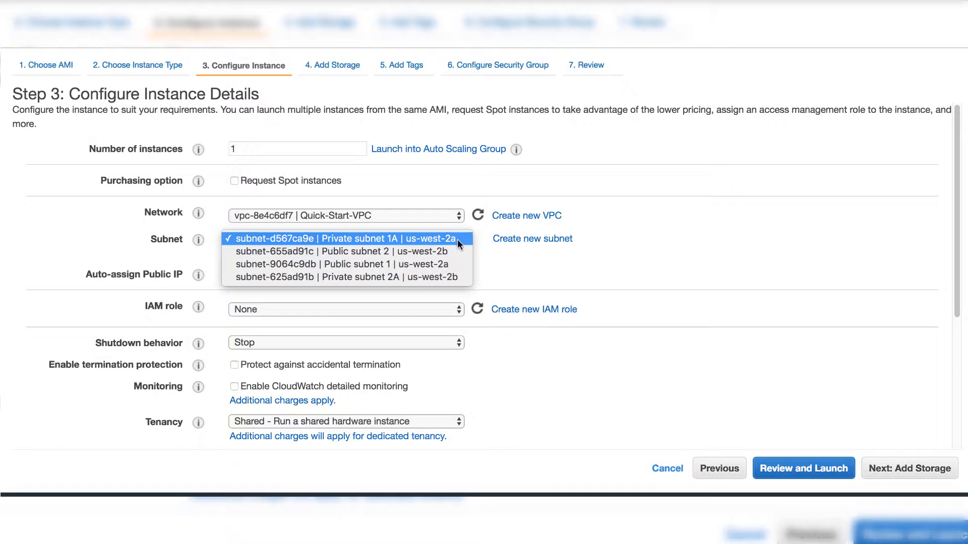
left_click(449, 265)
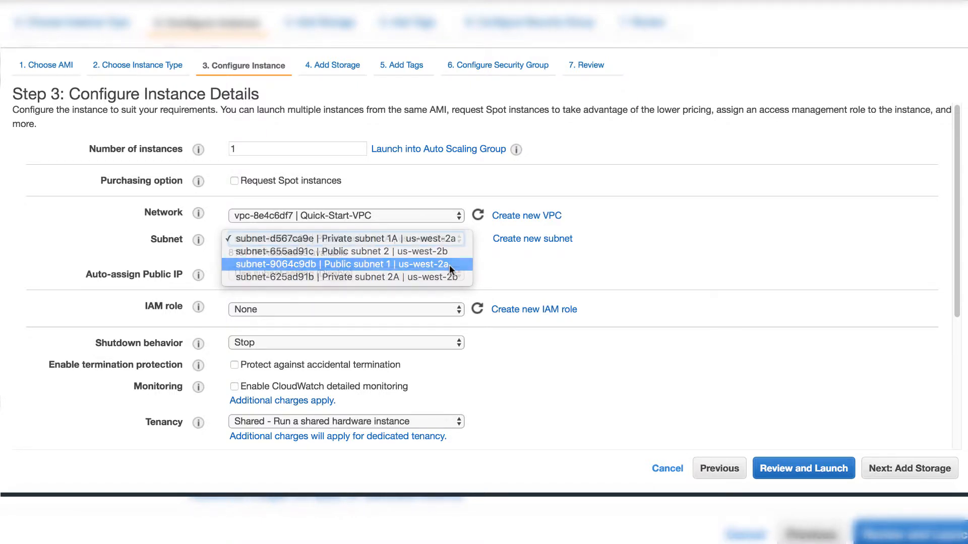
scroll(641, 283, "down", 2)
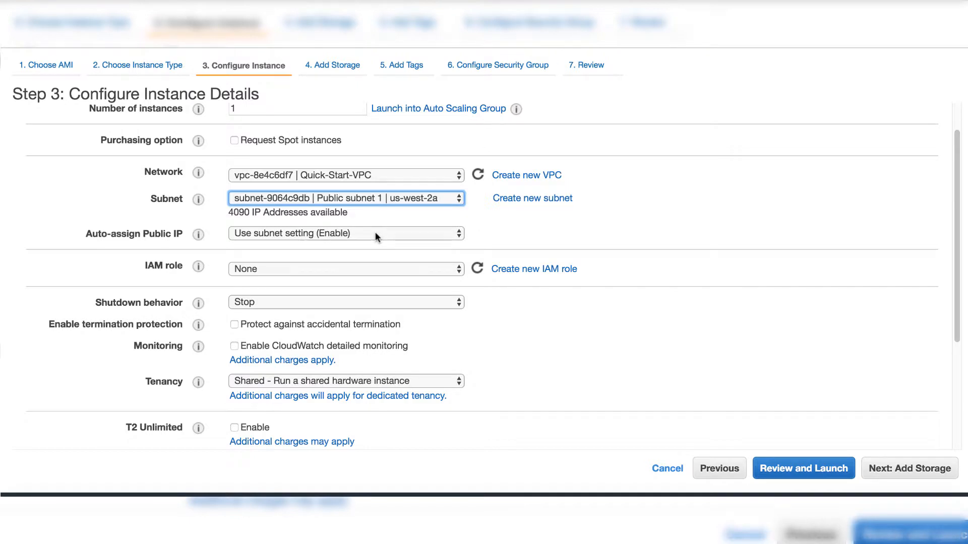
left_click(376, 235)
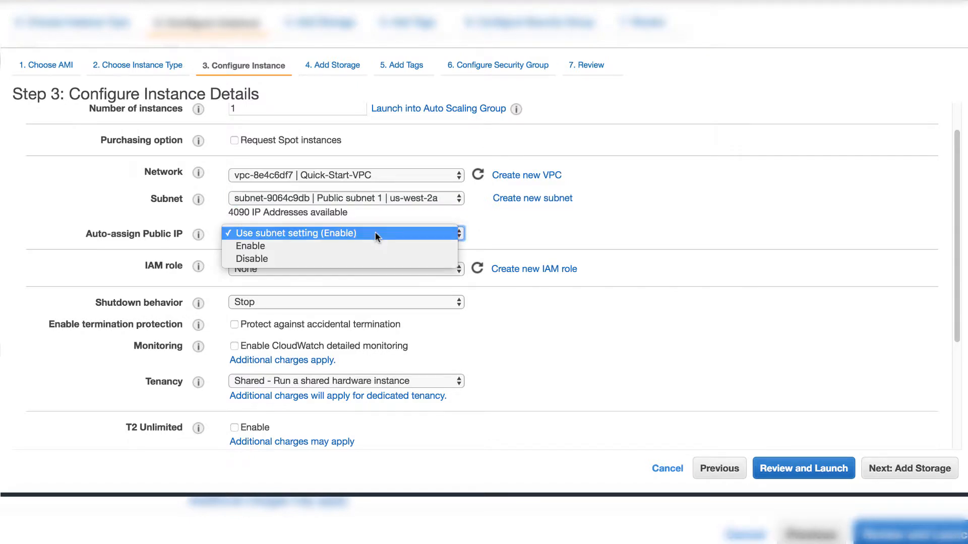
left_click(375, 233)
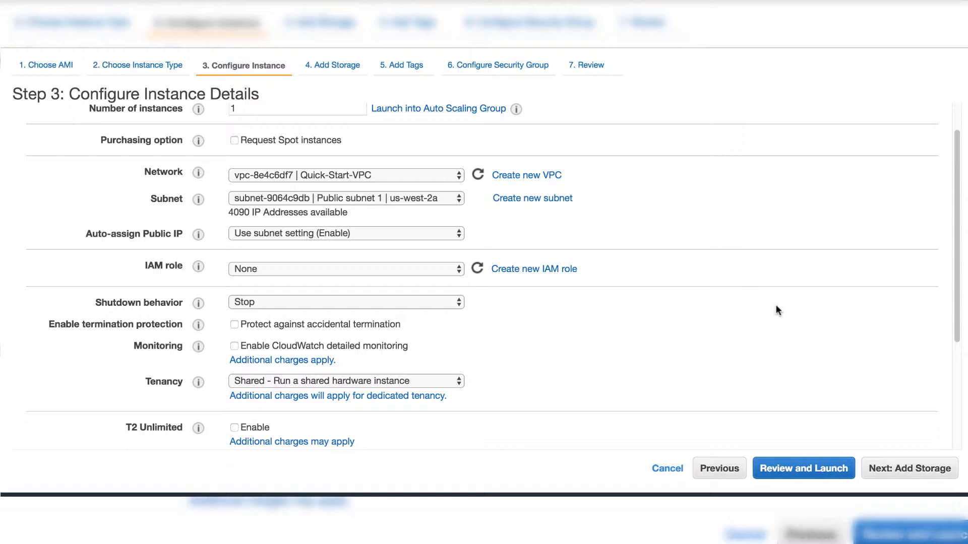
Keep the default storage and add a tag with key name and value public subnet 1 instance.
left_click(914, 472)
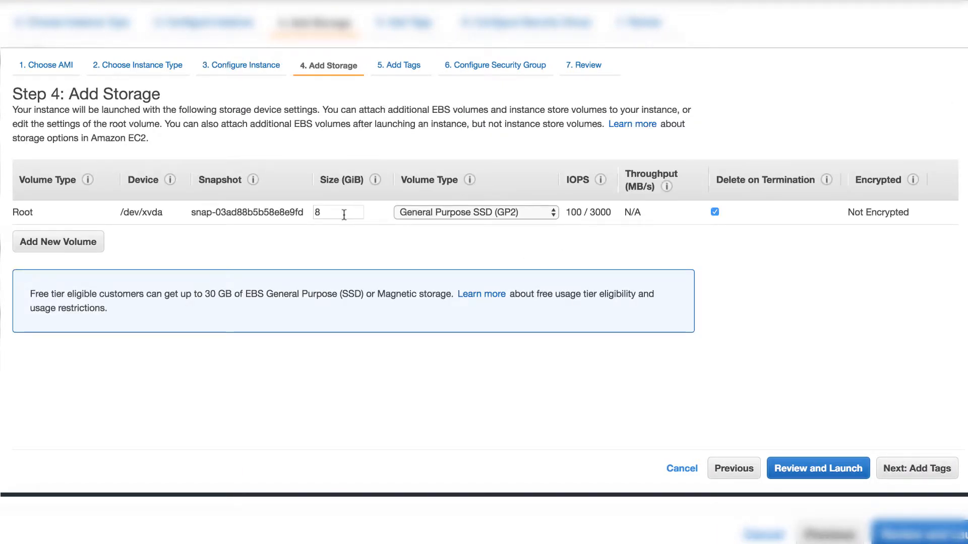
left_click(915, 472)
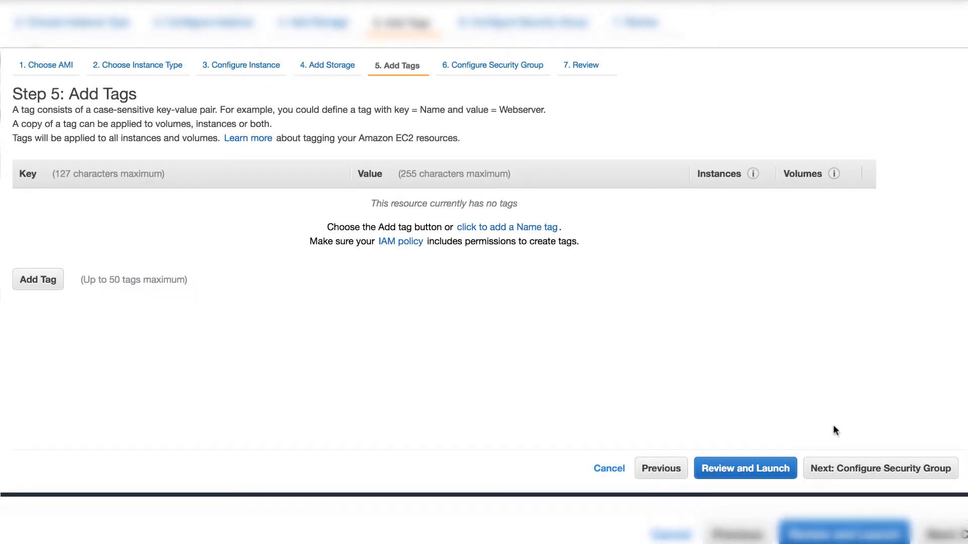
left_click(43, 277)
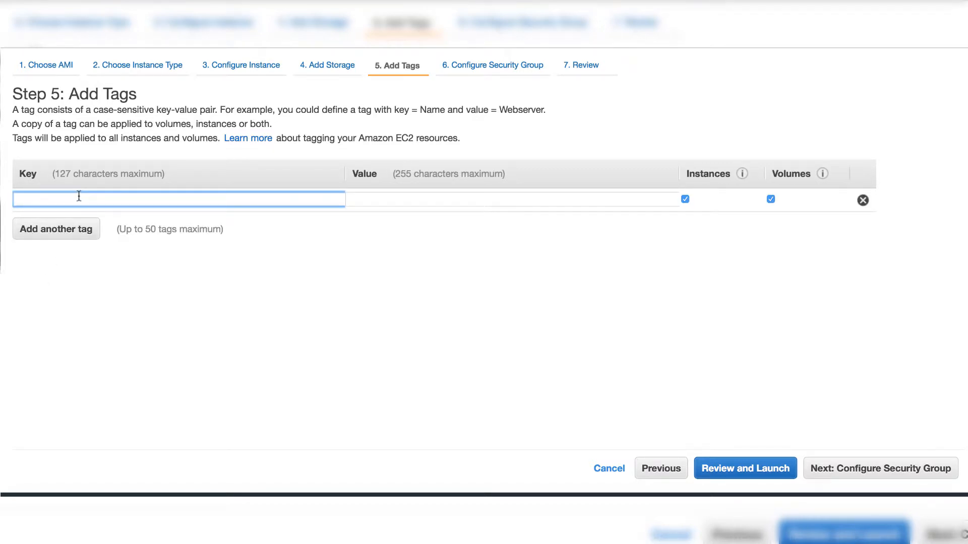
type("name")
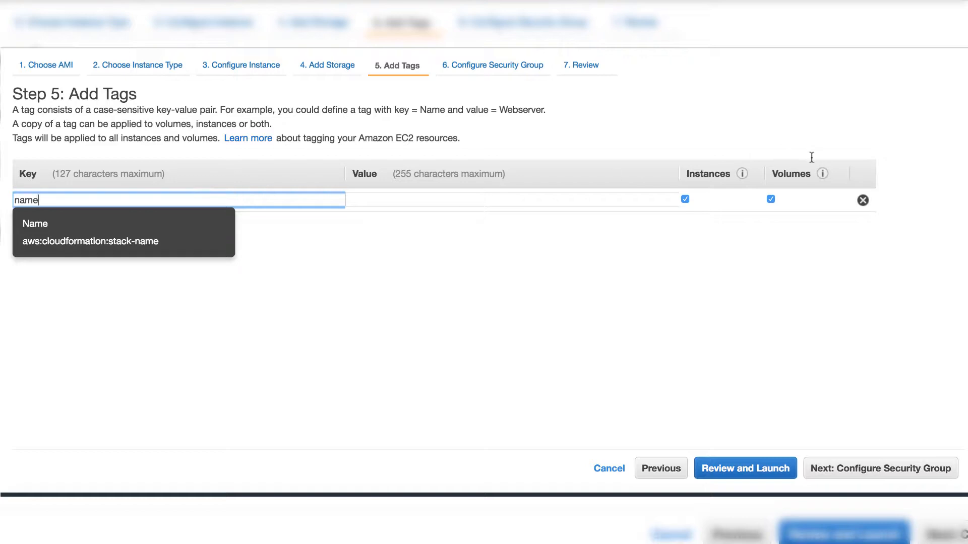
left_click(536, 201)
type("p")
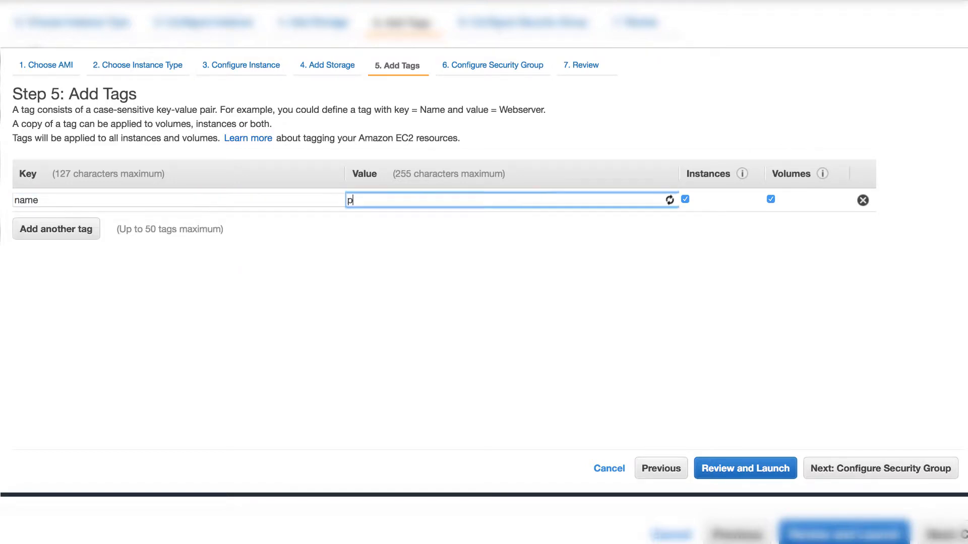
type("ublic i")
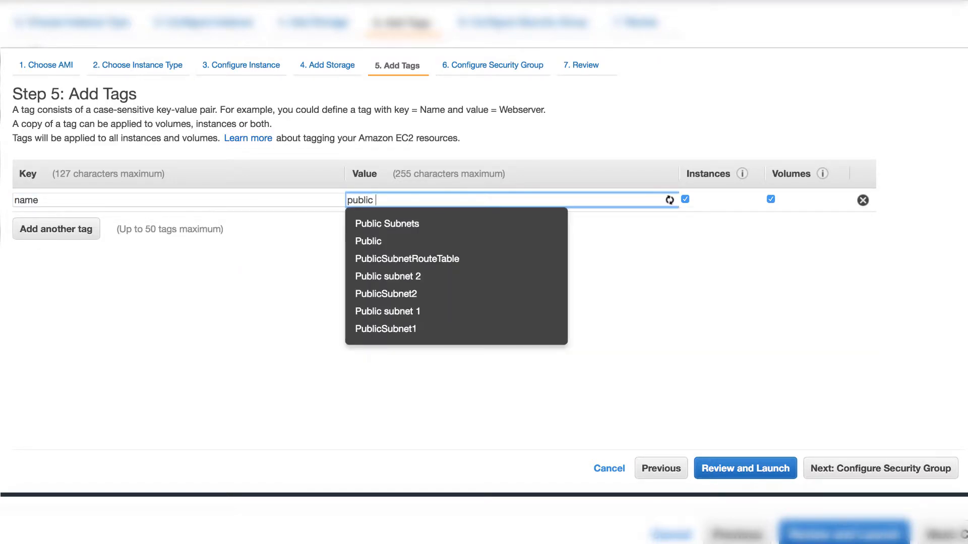
key("BackSpace")
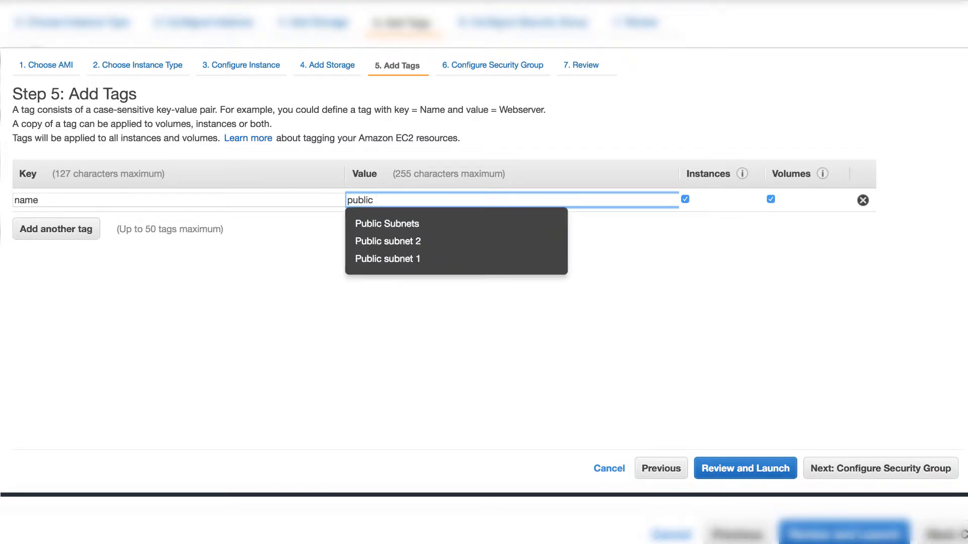
type("subnet 1 i")
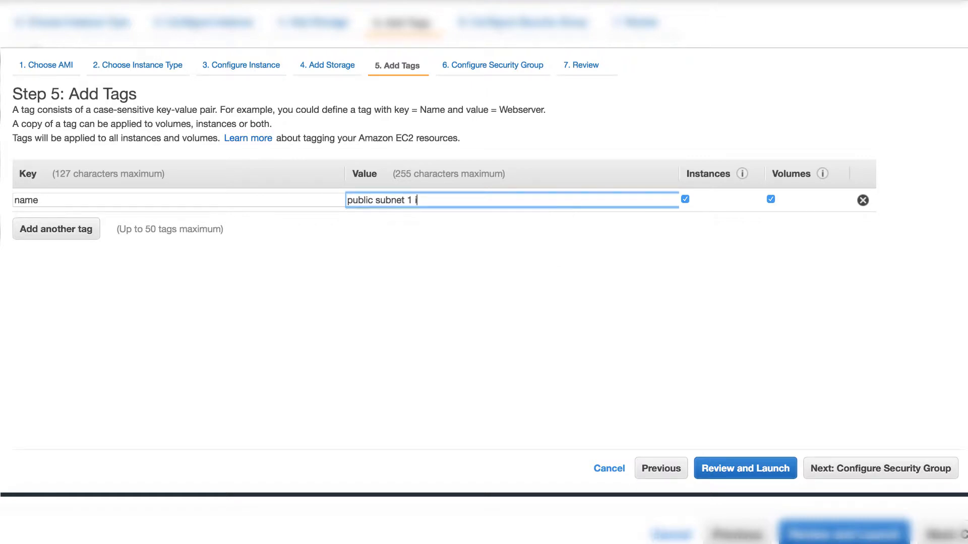
type("nstance")
Assign the existing custom_SG security group to the instance and go to review, dismissing the port 22 warning.
left_click(922, 473)
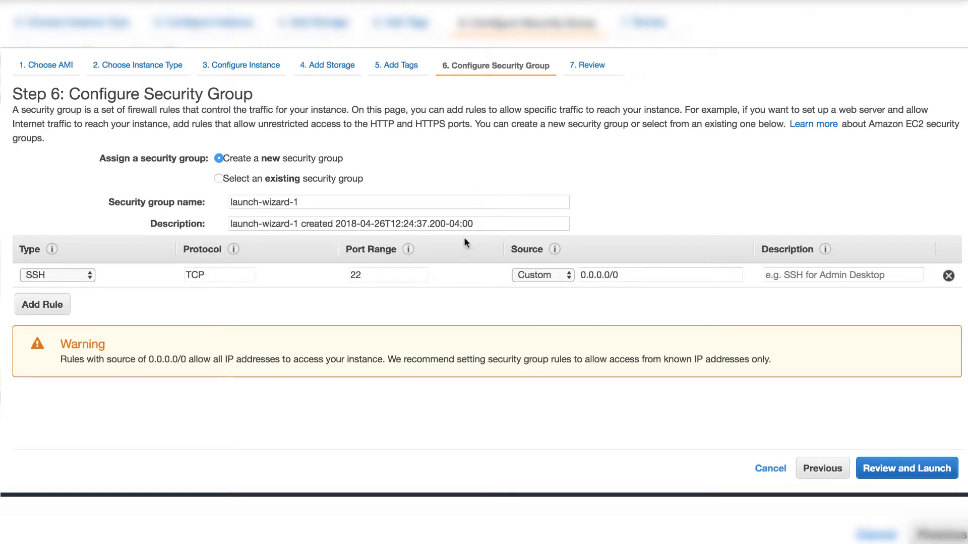
left_click(218, 178)
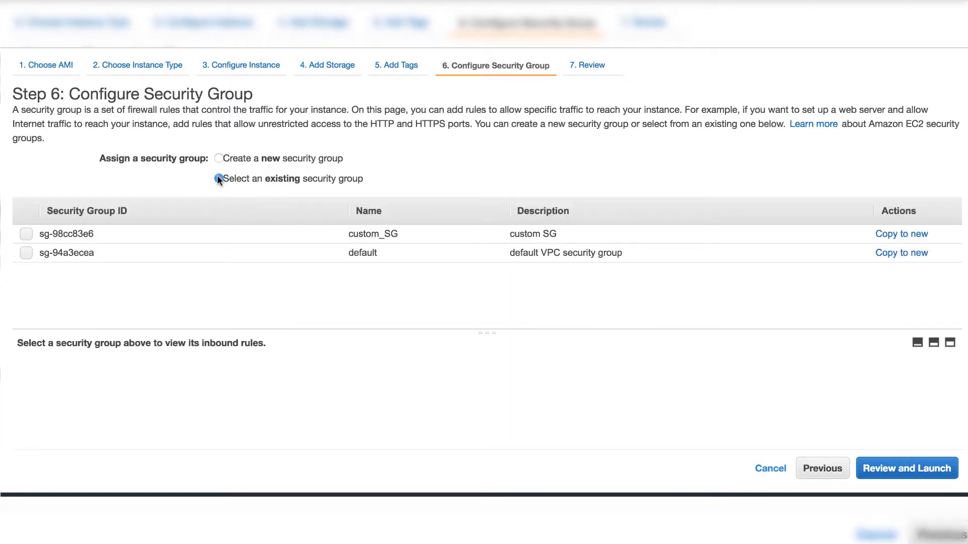
left_click(26, 234)
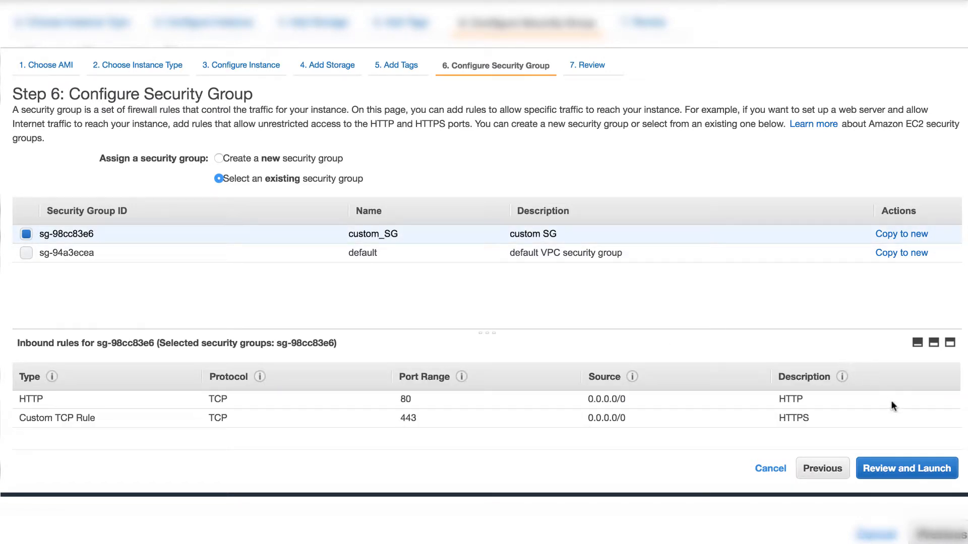
left_click(904, 473)
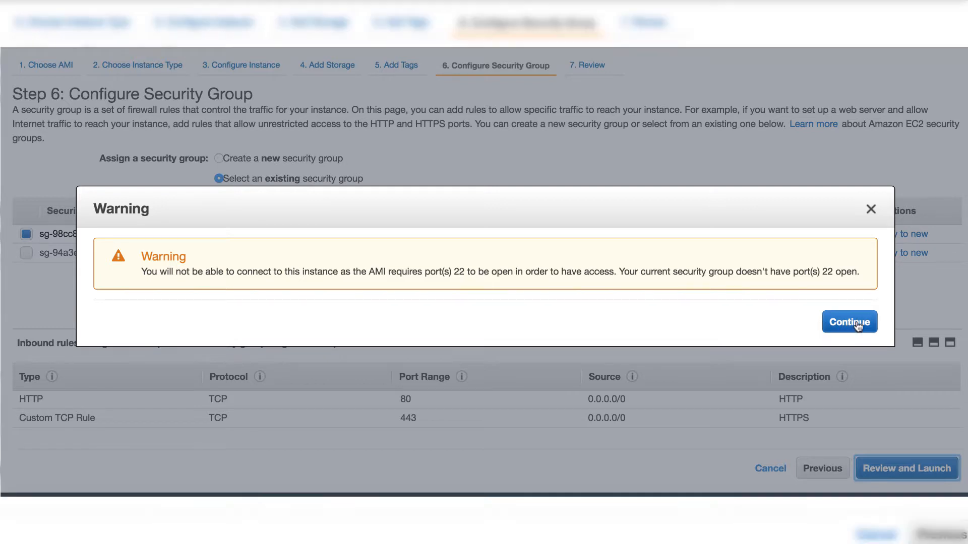
left_click(871, 209)
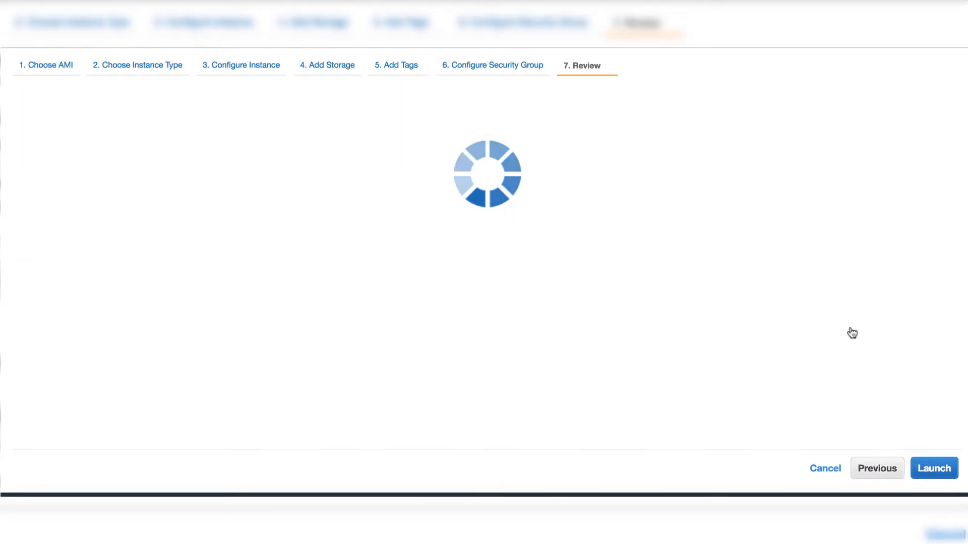
Launch the instance with the VPCTest key pair, acknowledging access to the private key file.
scroll(836, 406, "down", 5)
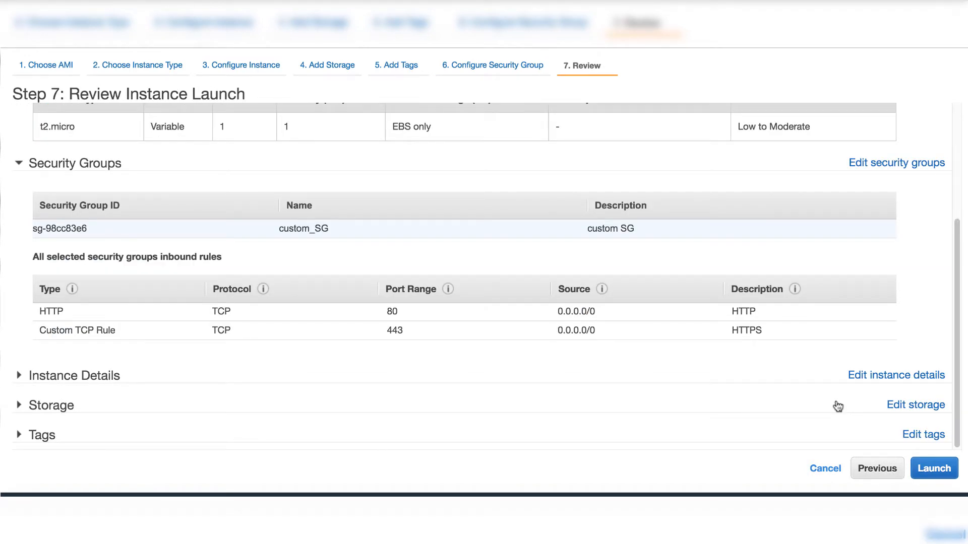
left_click(936, 469)
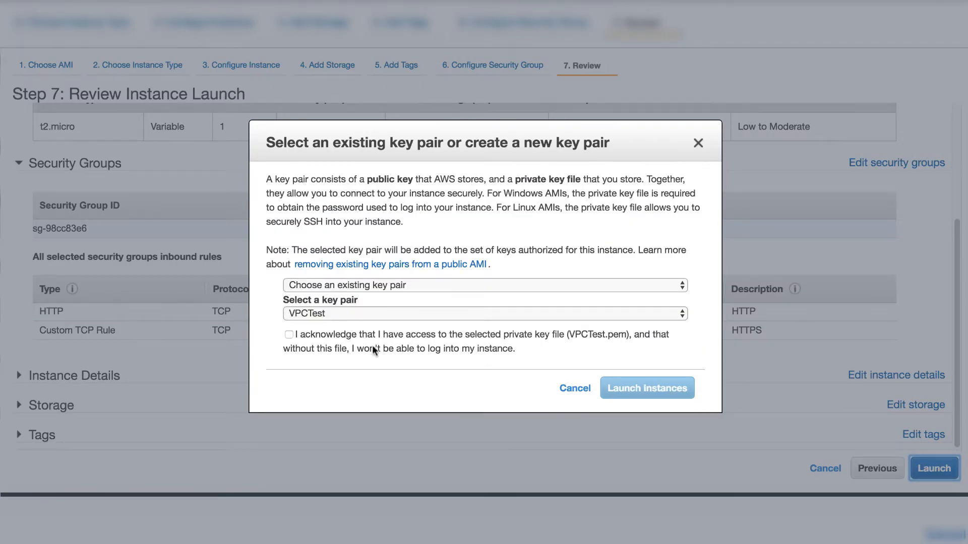
left_click(289, 335)
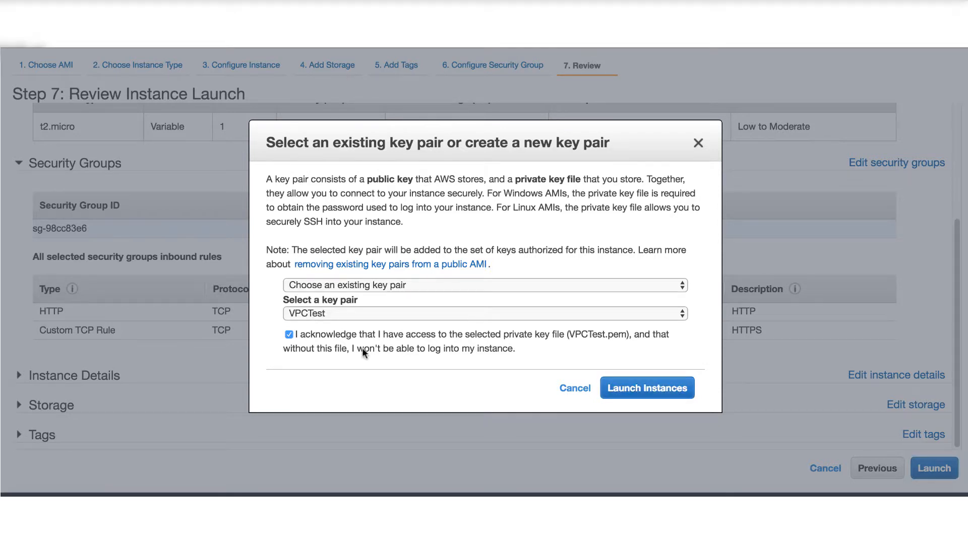
left_click(641, 394)
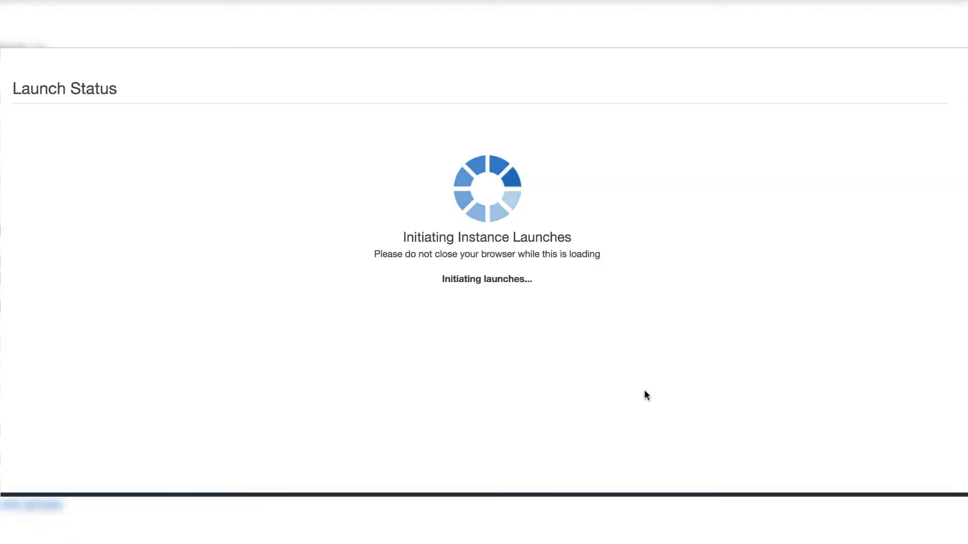
Start creating an Application Load Balancer and name it customELB.
scroll(646, 389, "down", 2)
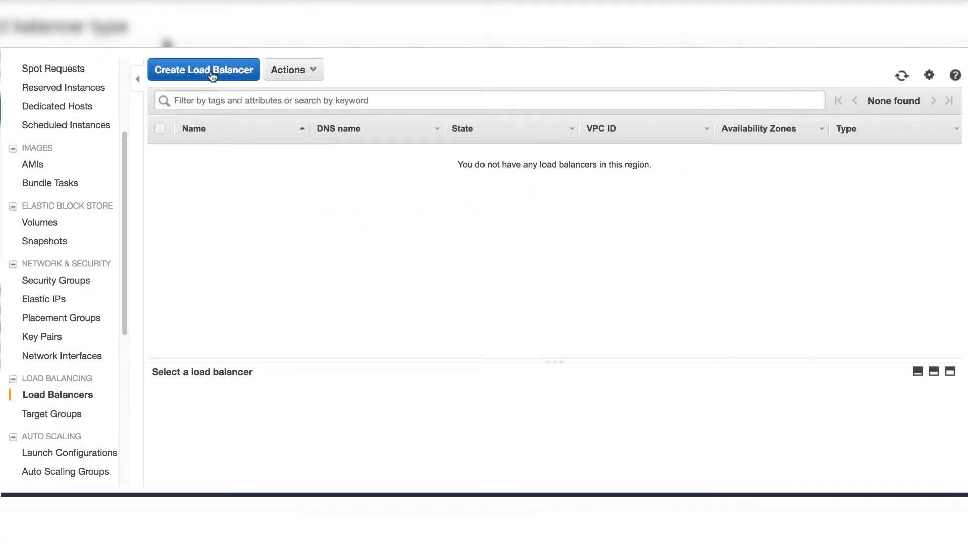
left_click(212, 73)
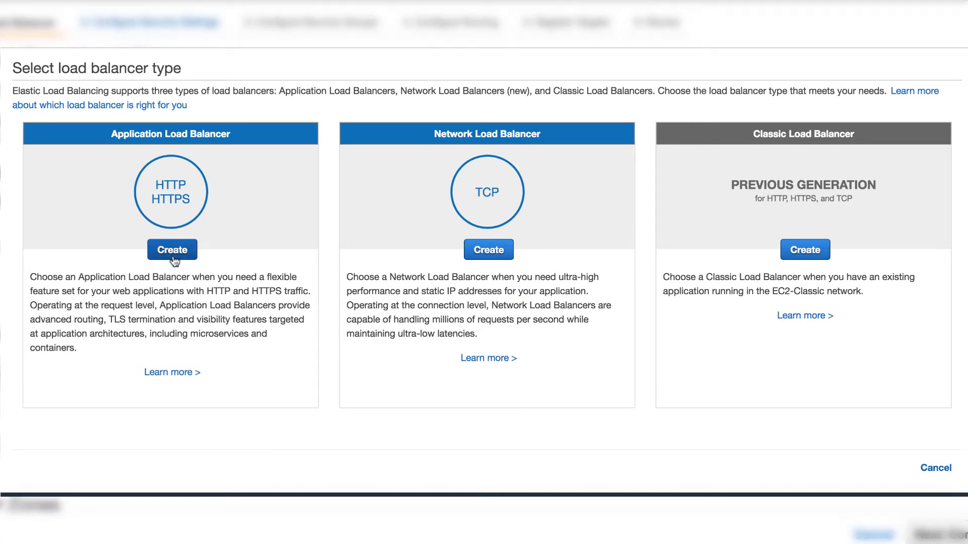
left_click(172, 251)
left_click(212, 184)
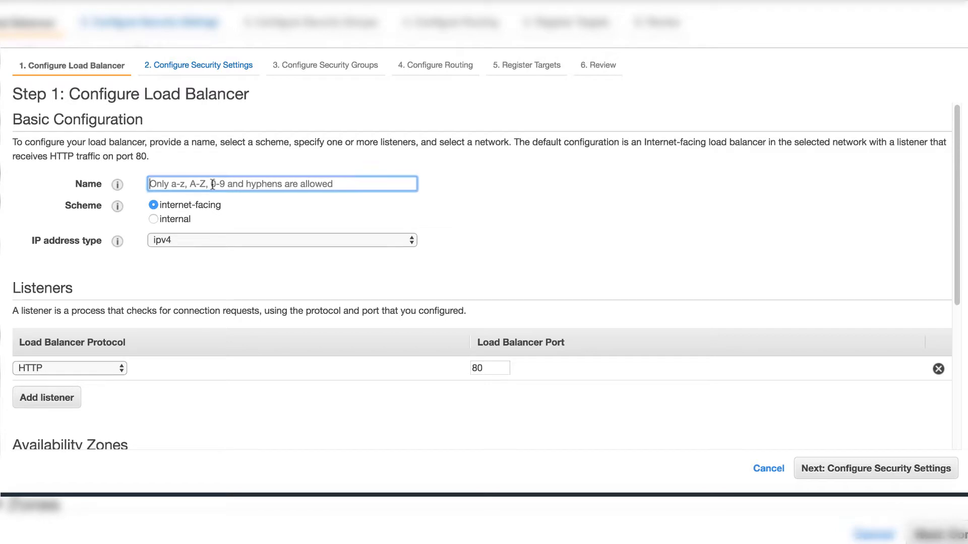
type("custom")
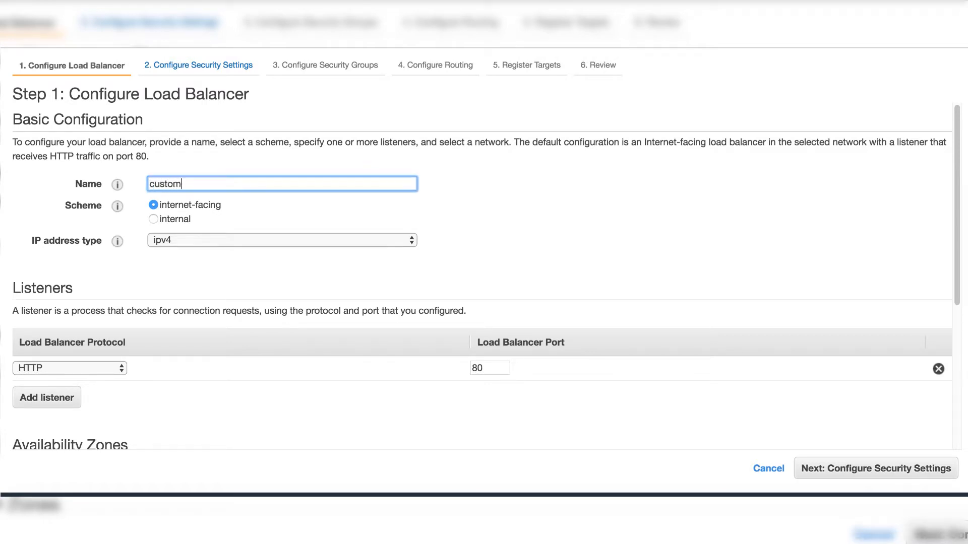
type("ELB")
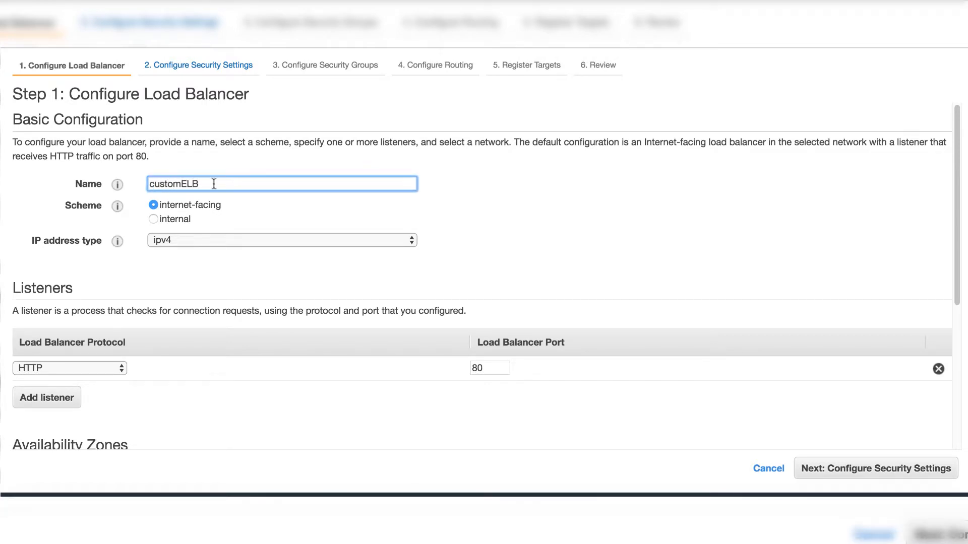
Put the load balancer in Quick-Start-VPC with us-west-2a on Public subnet 1 and us-west-2b on Public subnet 2.
scroll(519, 257, "down", 4)
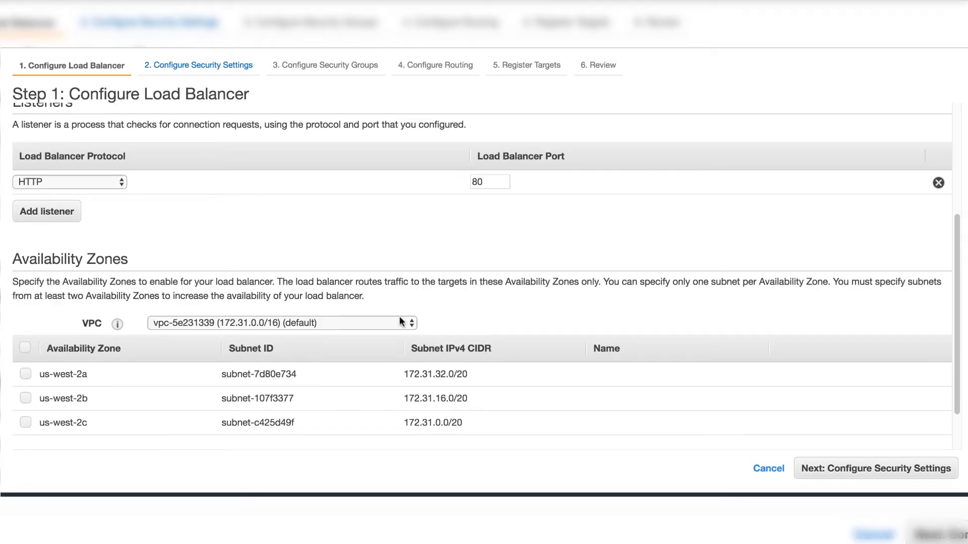
left_click(413, 323)
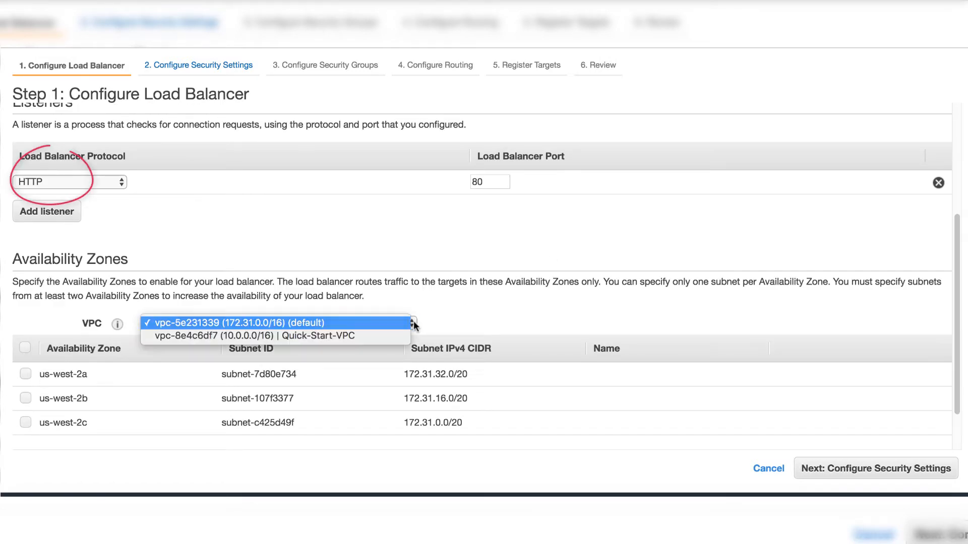
left_click(369, 334)
scroll(364, 356, "down", 1)
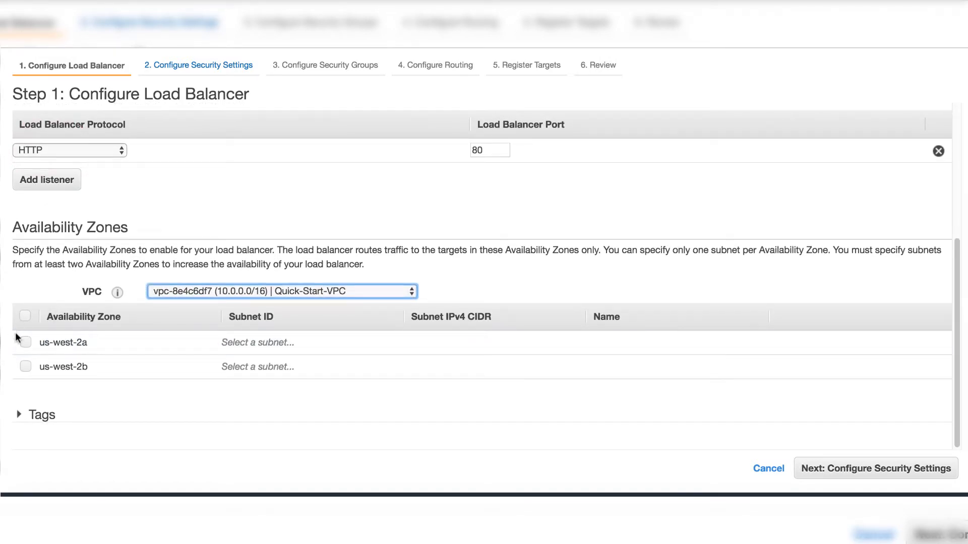
left_click(25, 342)
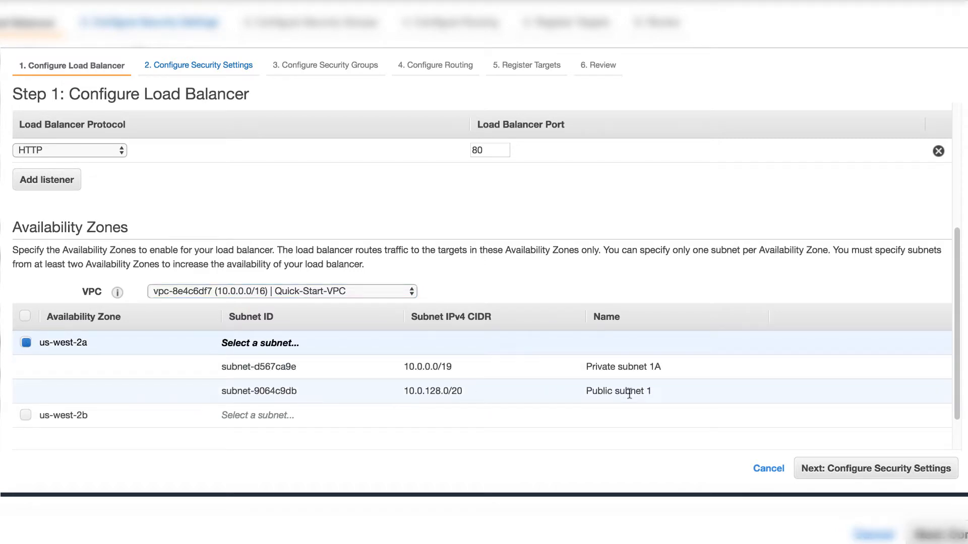
left_click(629, 392)
left_click(26, 366)
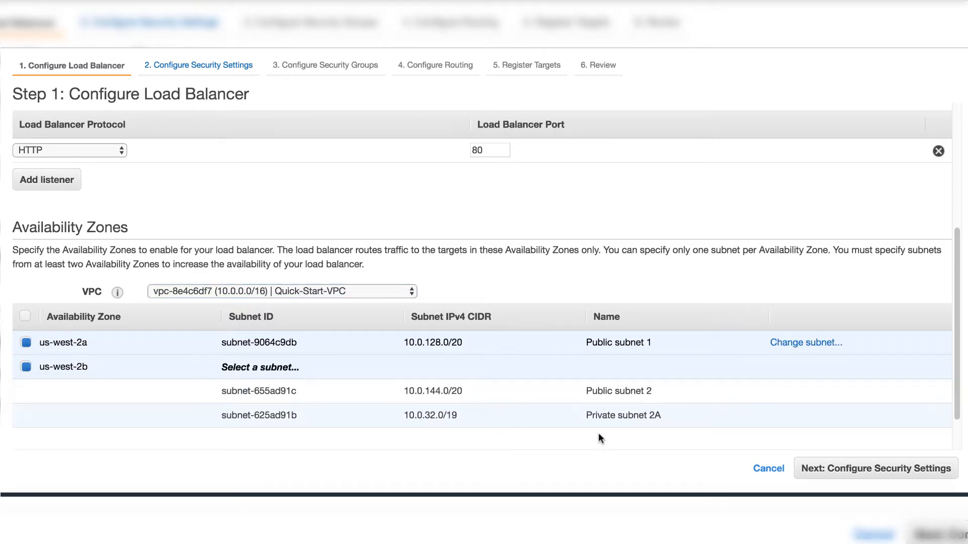
left_click(631, 392)
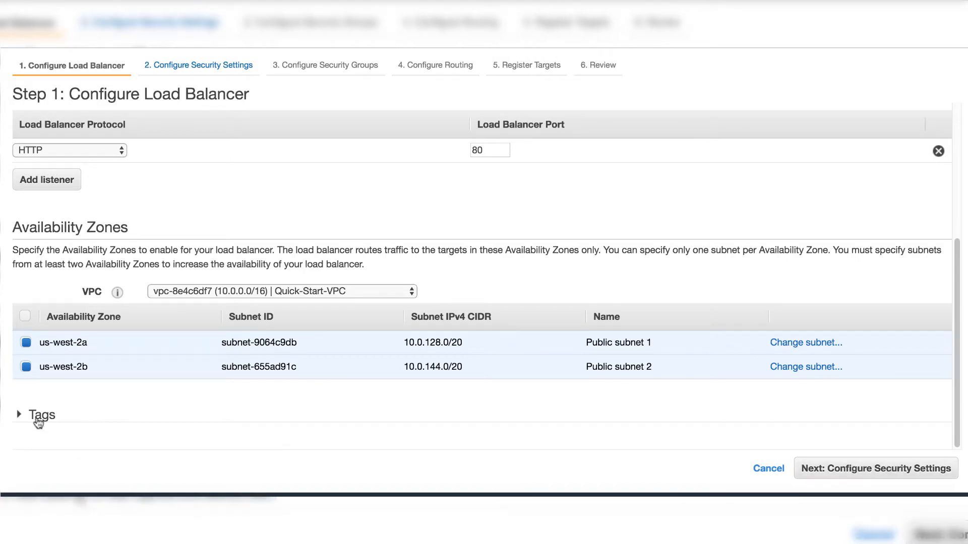
Leave the load balancer tags empty and continue past security settings to the security group step.
left_click(19, 414)
scroll(226, 429, "down", 5)
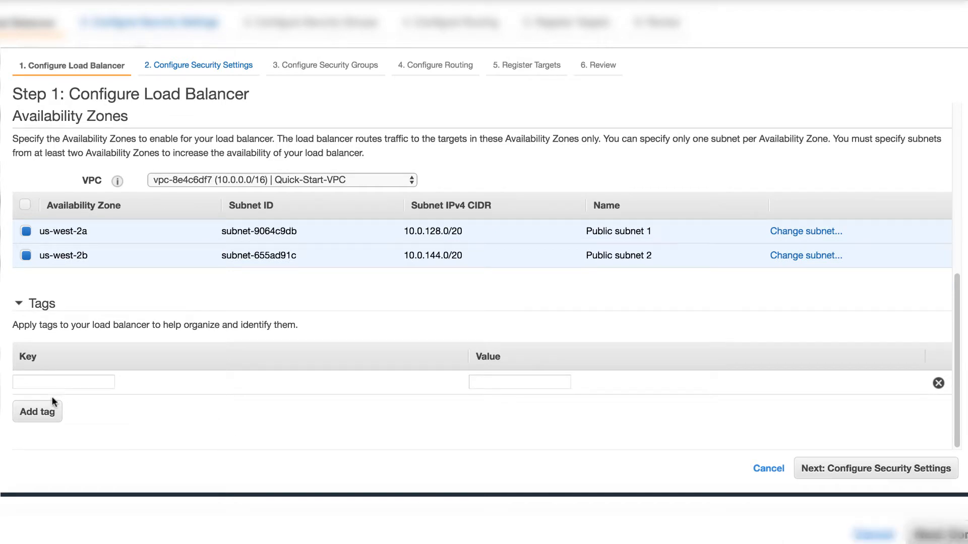
left_click(865, 472)
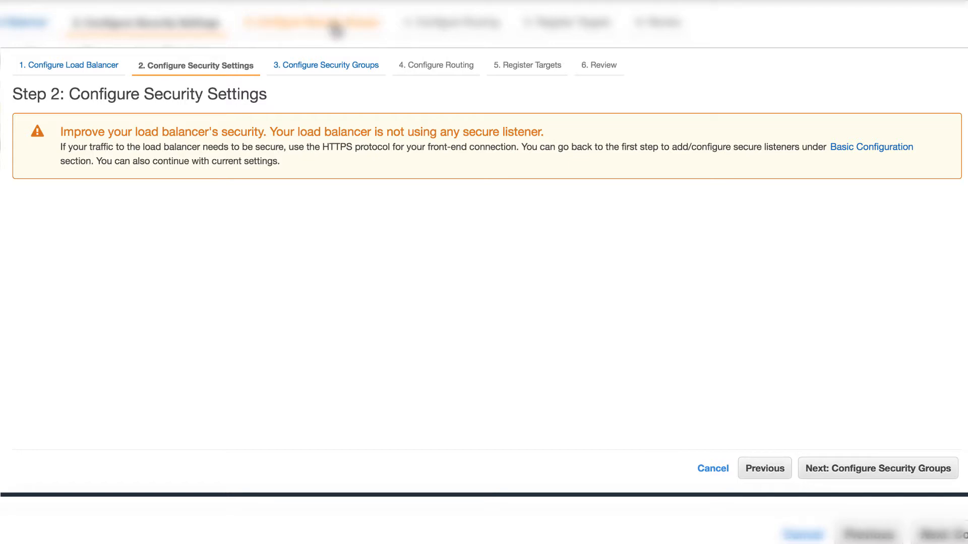
left_click(346, 71)
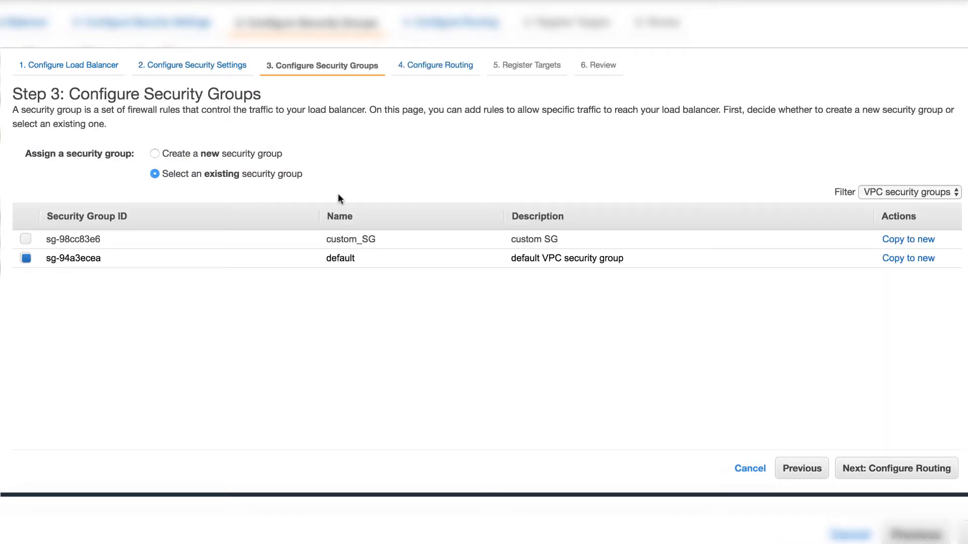
Select custom_SG instead of the default group for the load balancer, then cancel the wizard at routing.
left_click(26, 239)
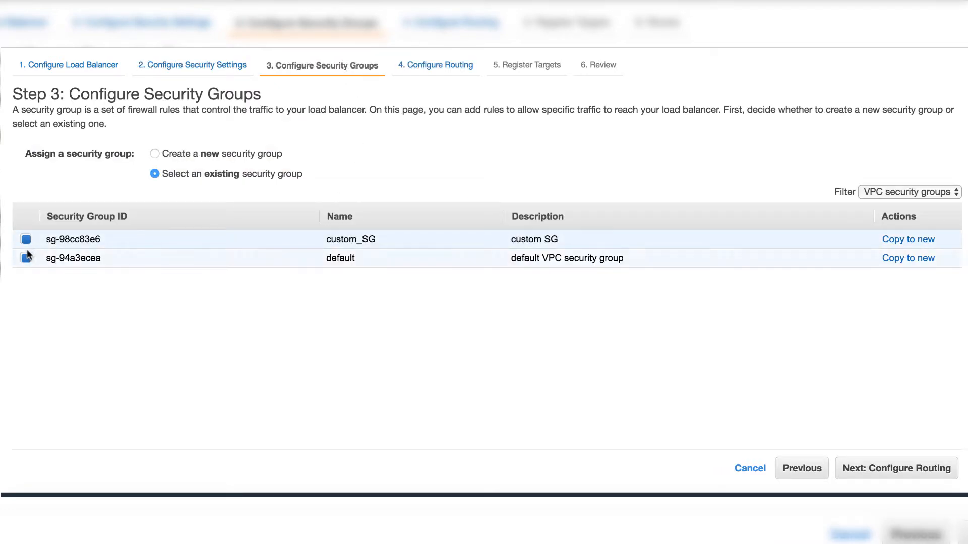
left_click(26, 258)
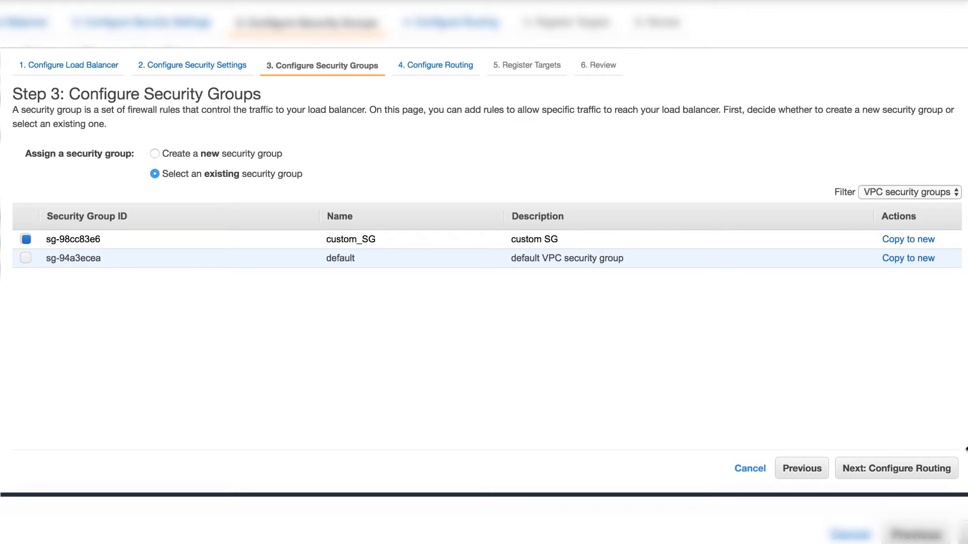
left_click(921, 474)
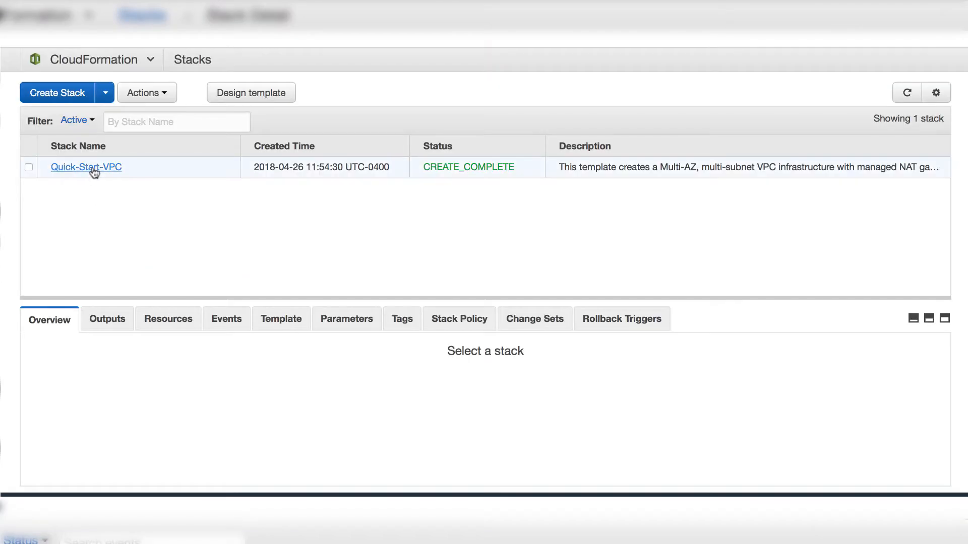
left_click(92, 168)
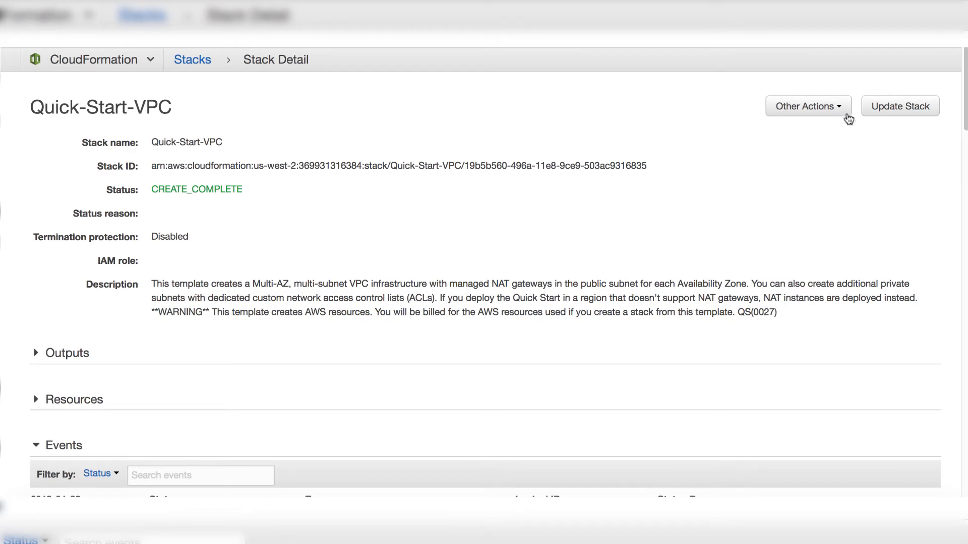
Delete the Quick-Start-VPC CloudFormation stack.
left_click(843, 109)
left_click(807, 166)
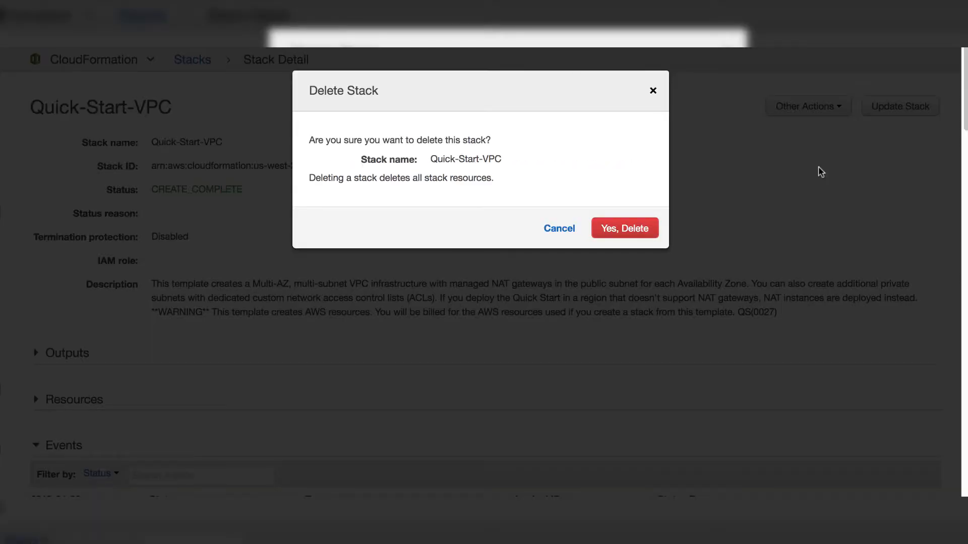
left_click(636, 228)
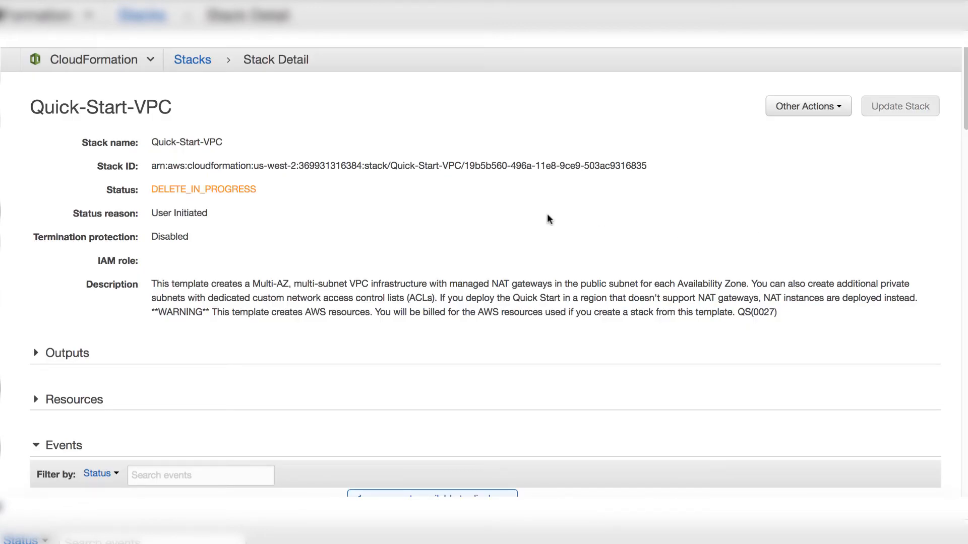
left_click_drag(270, 194, 150, 192)
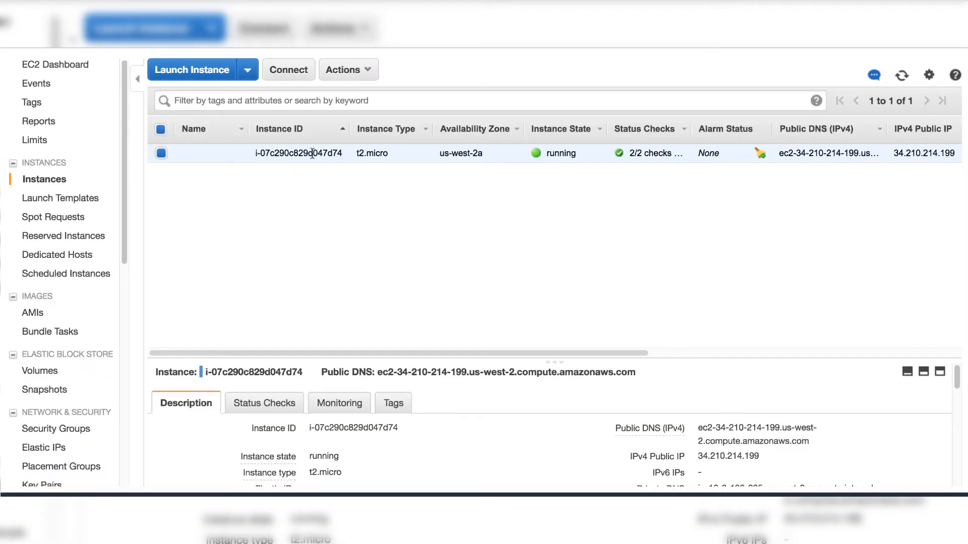
Stop the running EC2 instance.
left_click(369, 72)
mouse_move(368, 176)
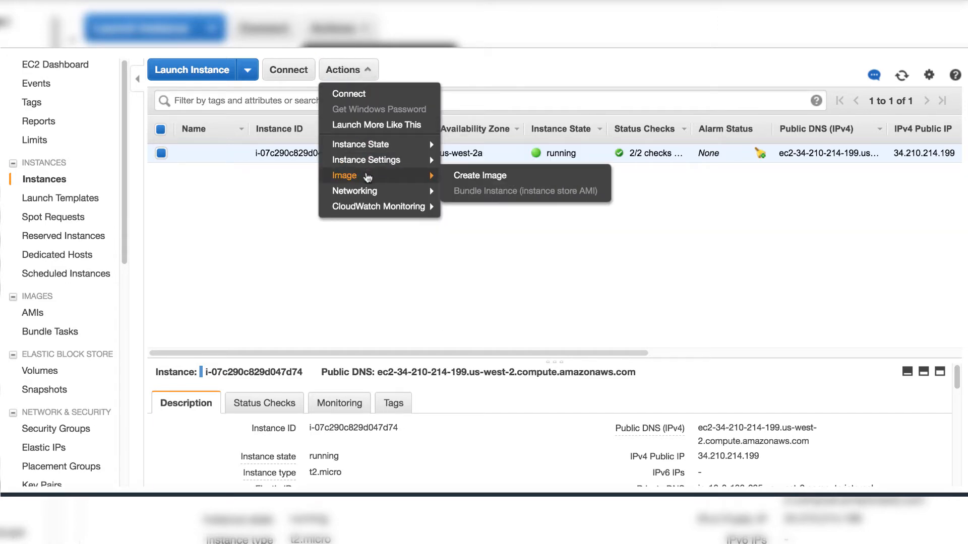
mouse_move(376, 150)
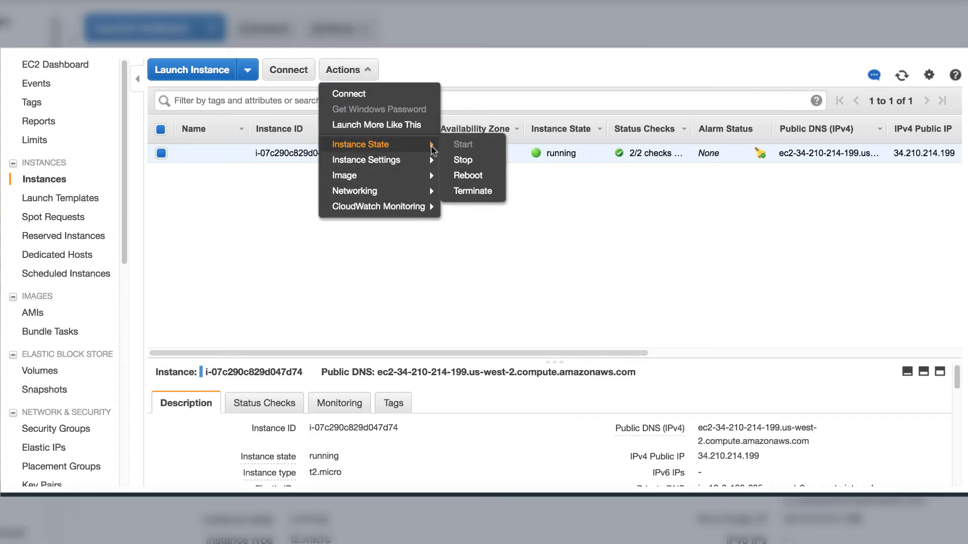
left_click(464, 162)
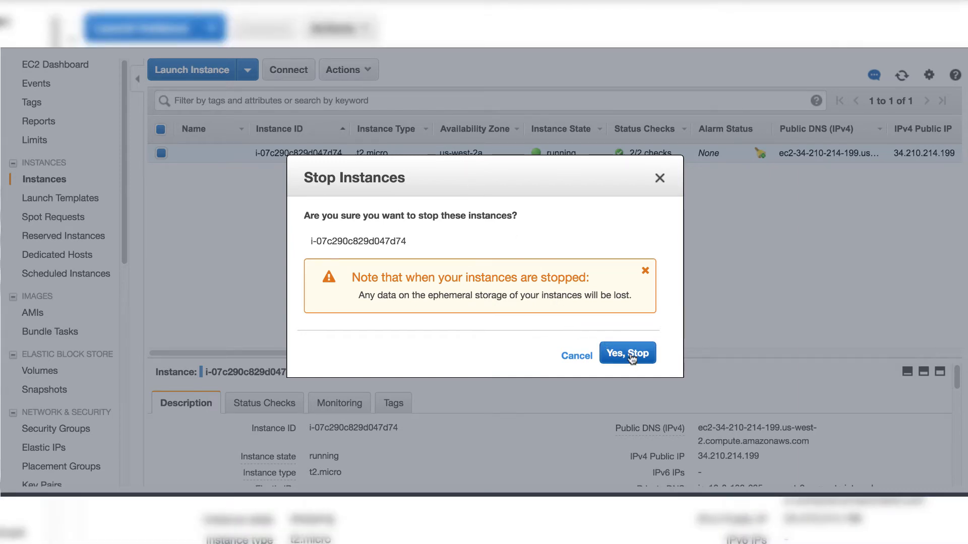
left_click(632, 356)
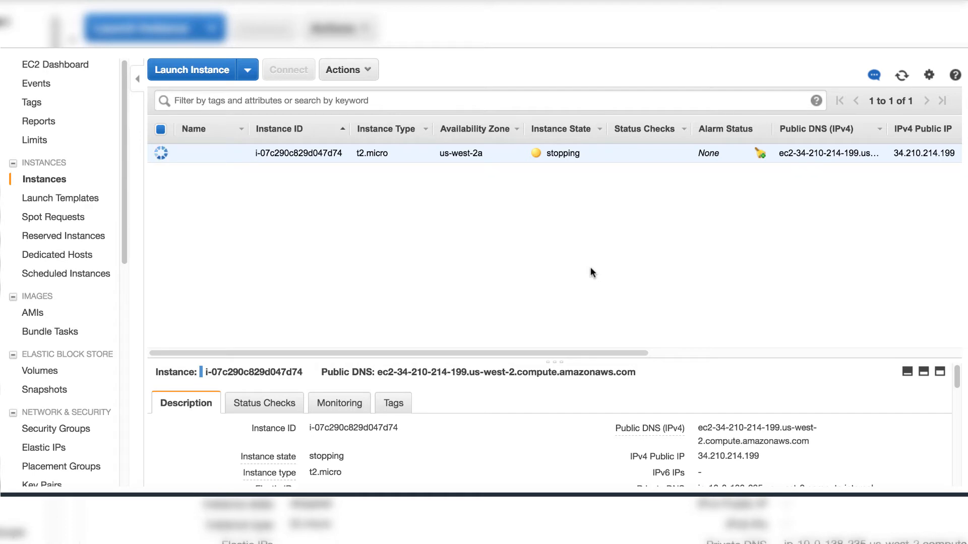
Terminate the stopped EC2 instance.
left_click(370, 70)
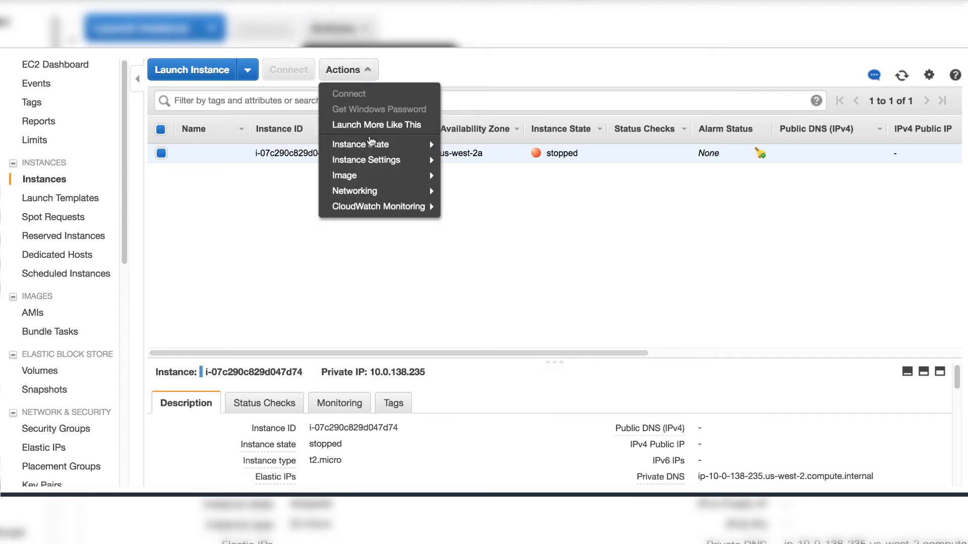
mouse_move(372, 152)
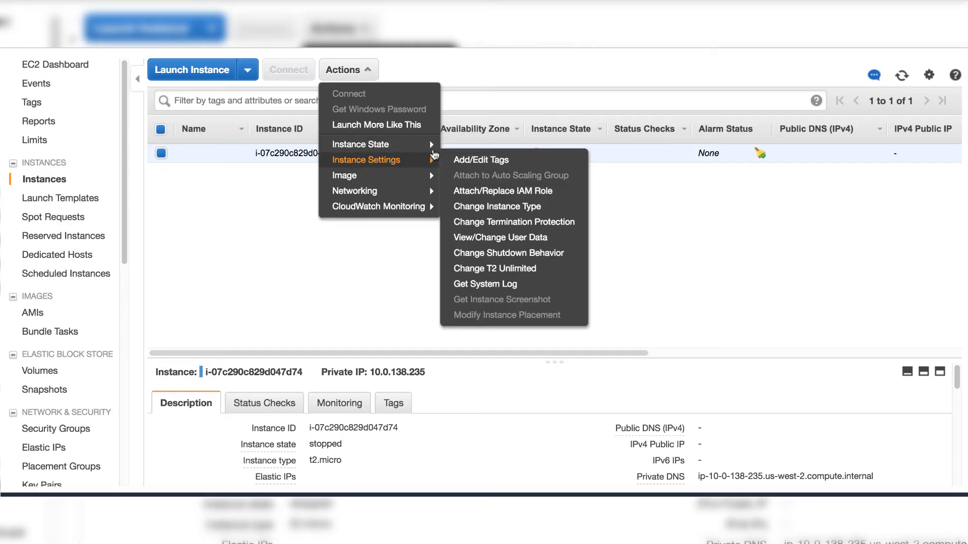
left_click(474, 191)
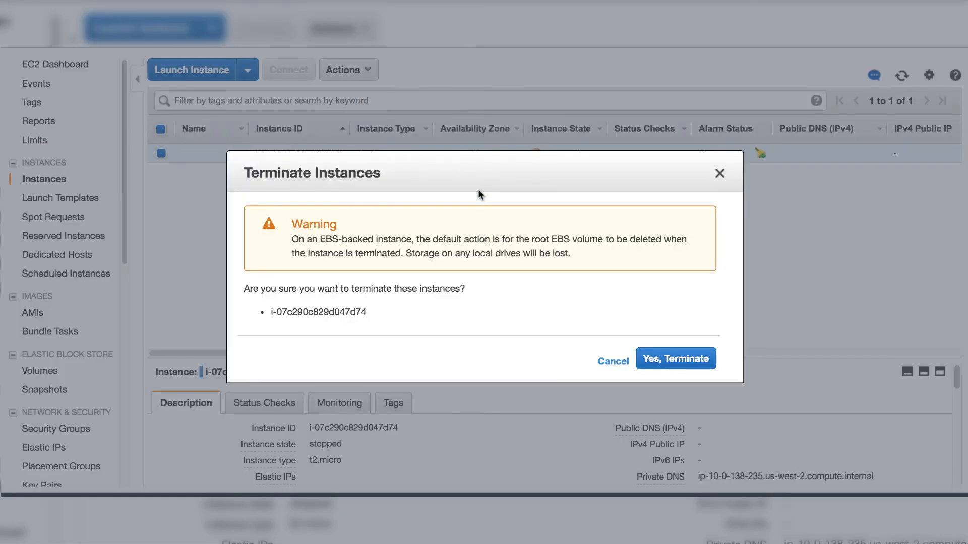
left_click(676, 361)
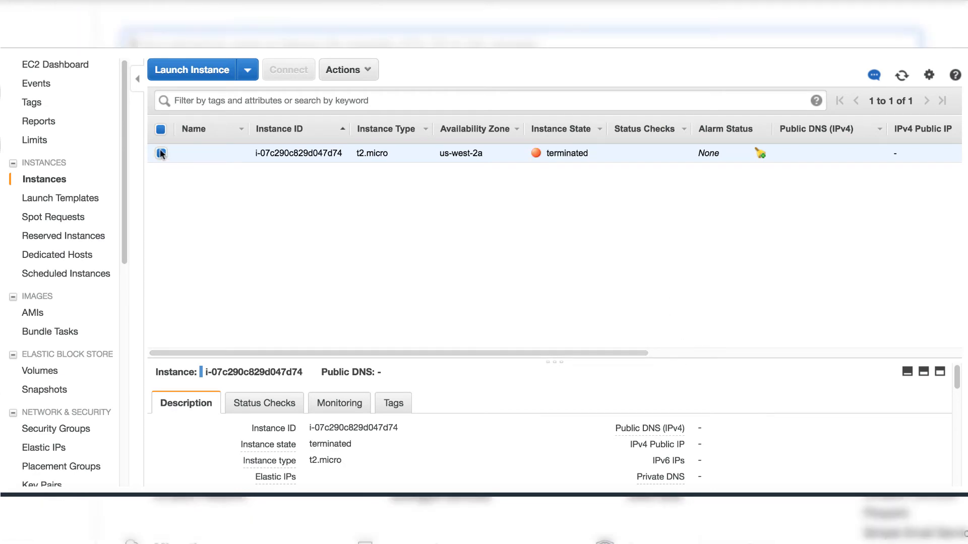
Delete Quick-Start-VPC, including its VPN connection.
left_click(71, 38)
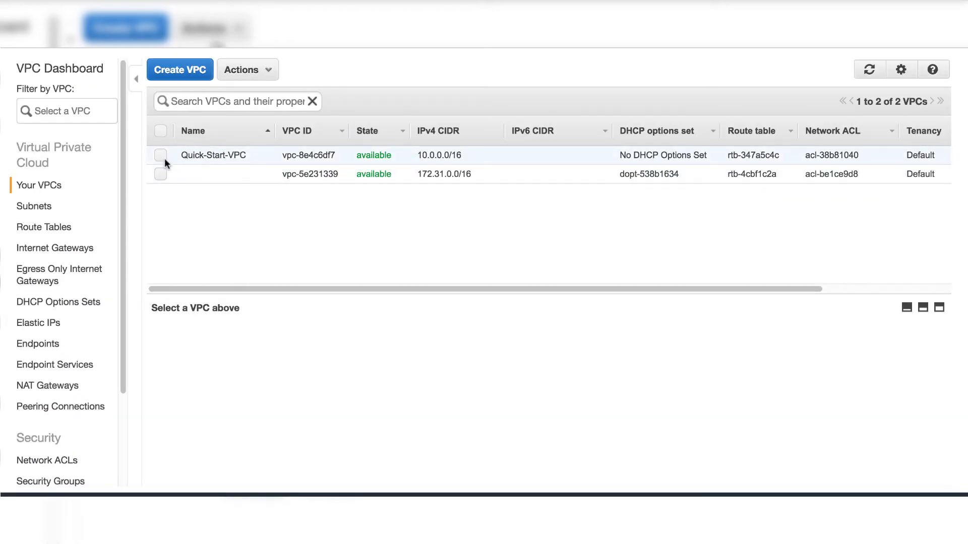
left_click(161, 155)
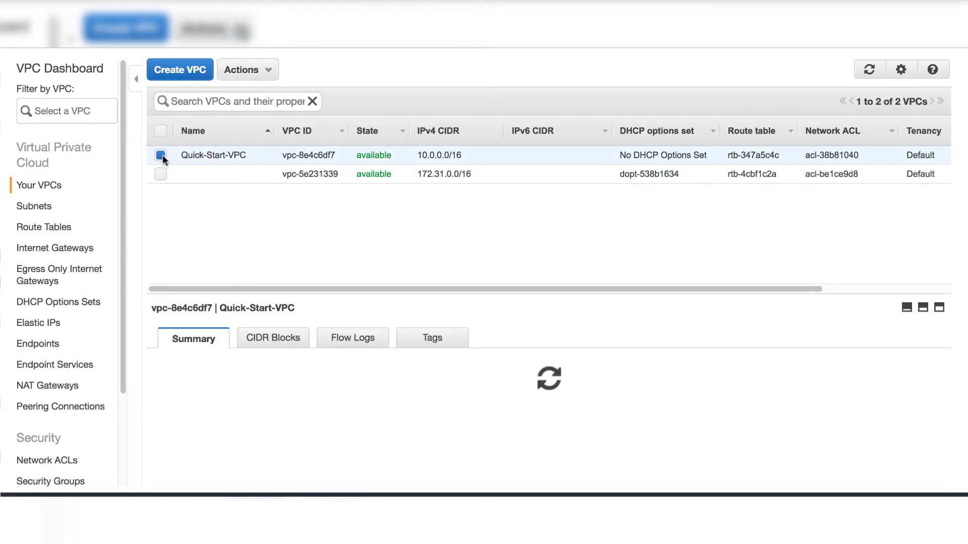
left_click(270, 71)
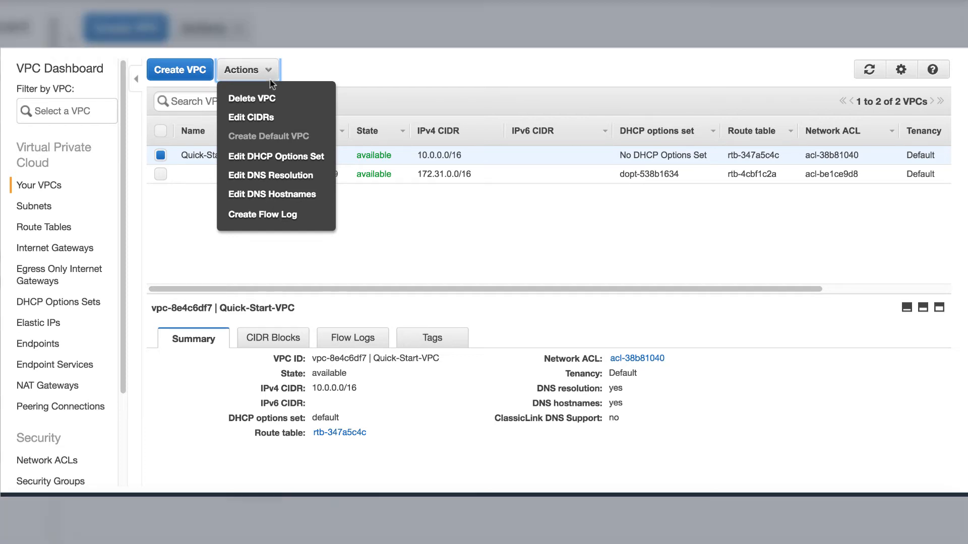
left_click(266, 101)
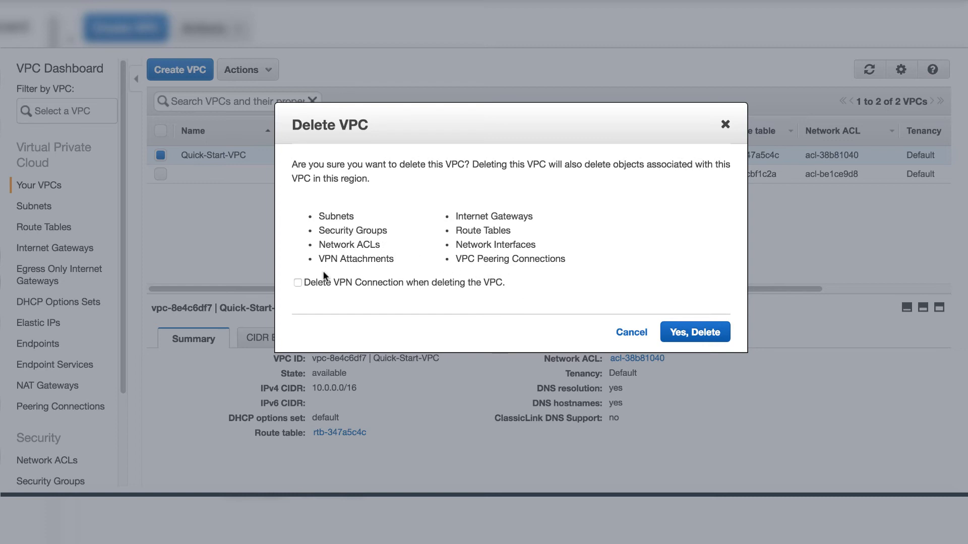
left_click(300, 283)
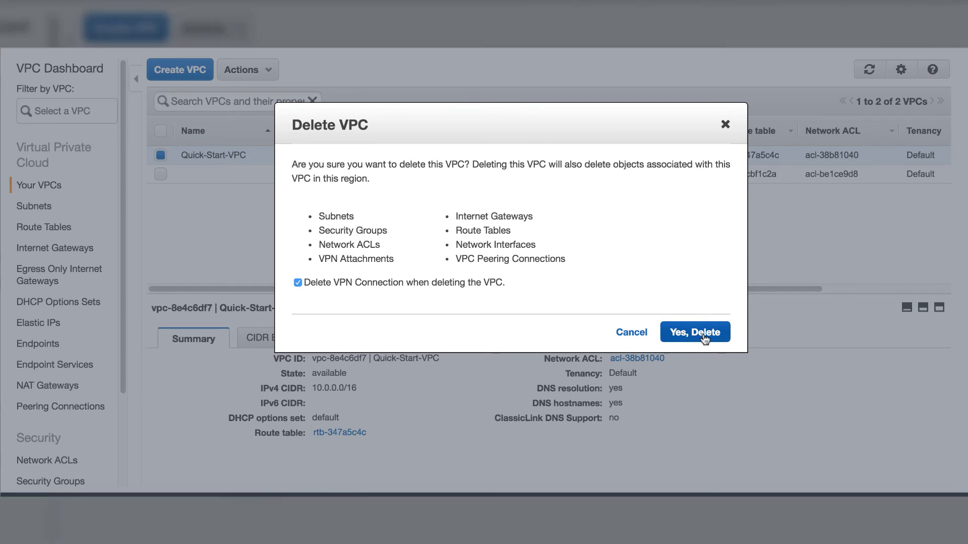
left_click(703, 334)
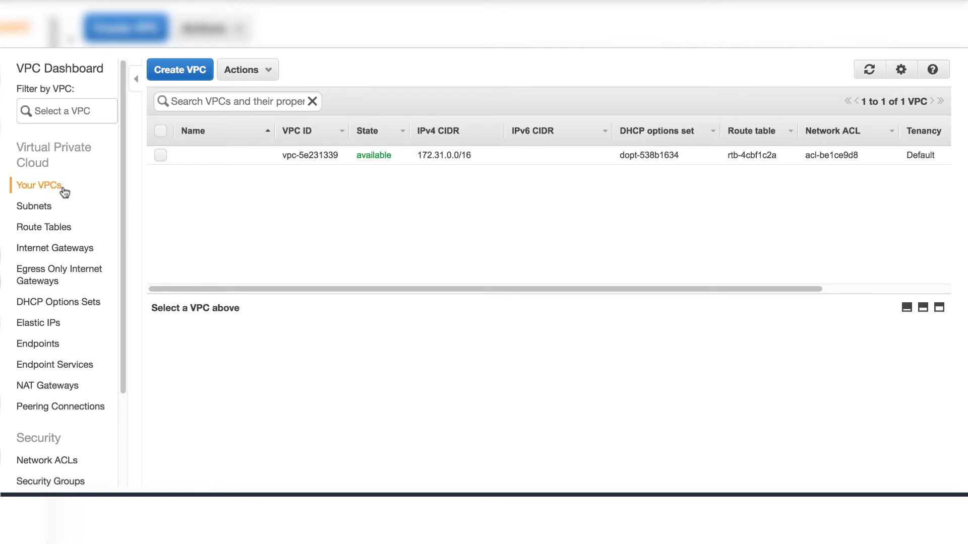
Delete the VPCTest key pair from EC2.
left_click(56, 72)
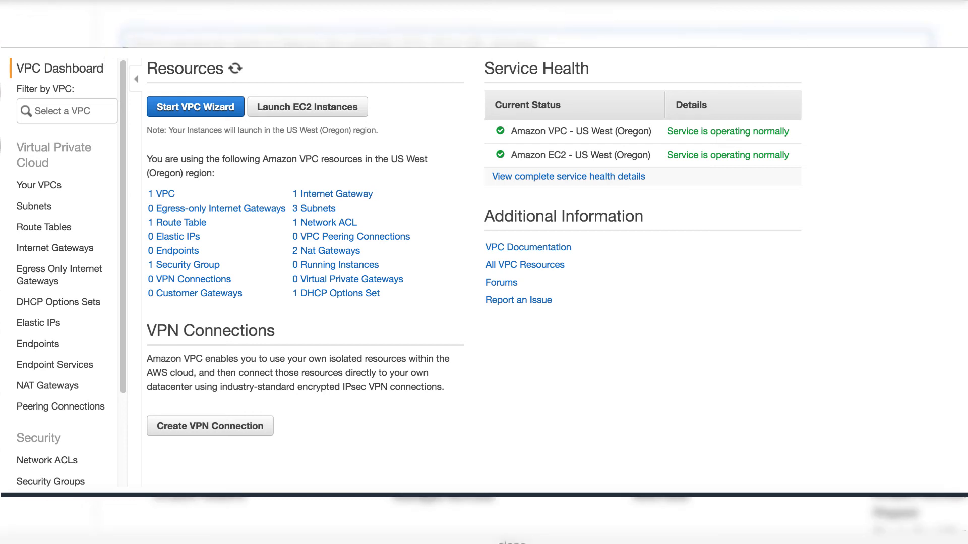
left_click(86, 34)
left_click(39, 143)
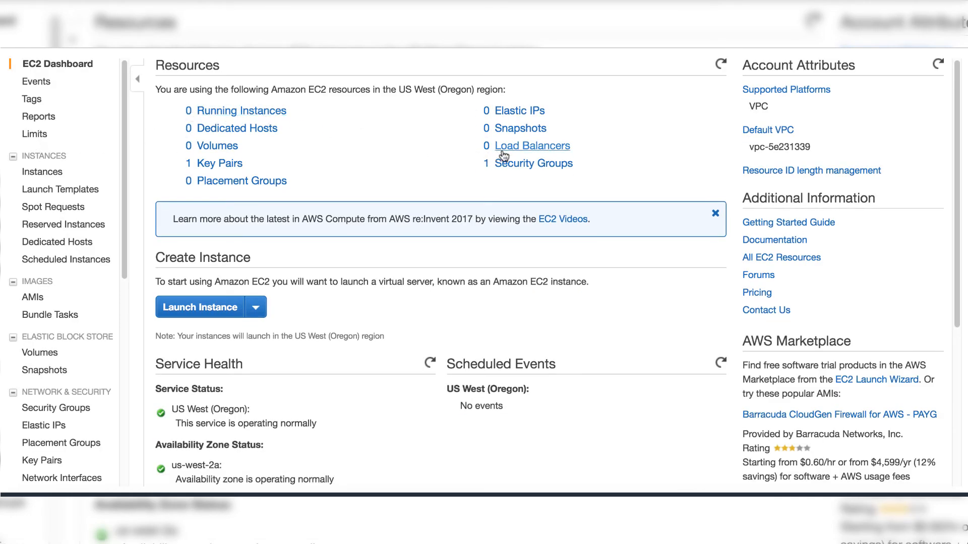
left_click(225, 168)
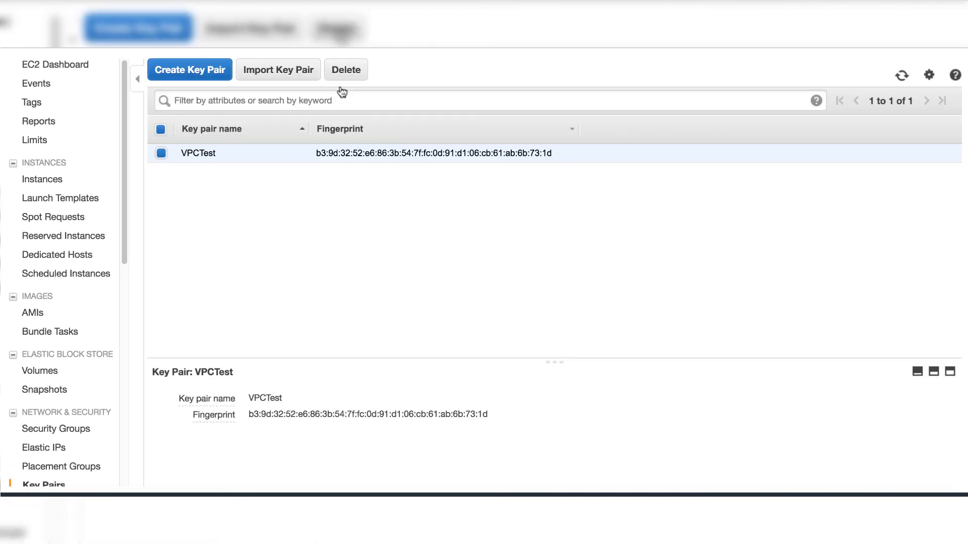
left_click(348, 73)
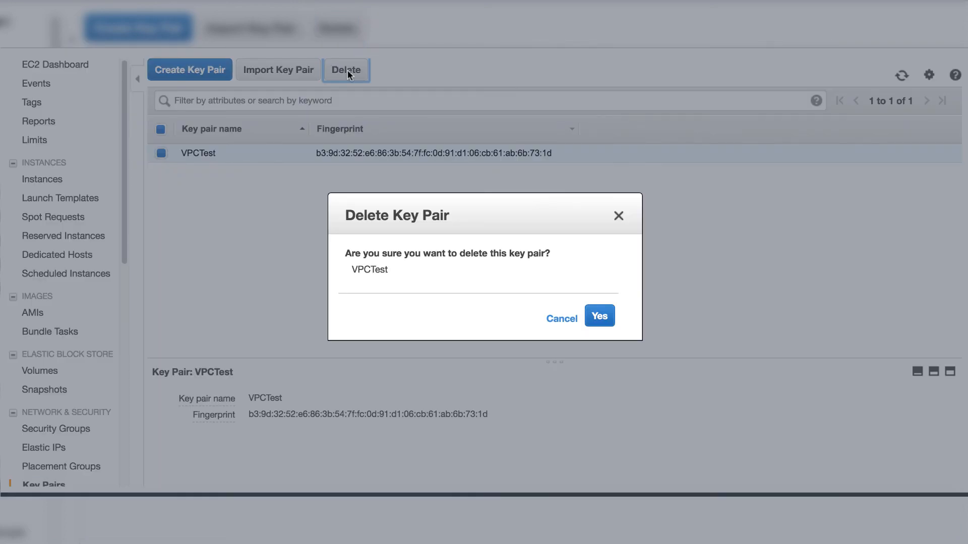
left_click(595, 316)
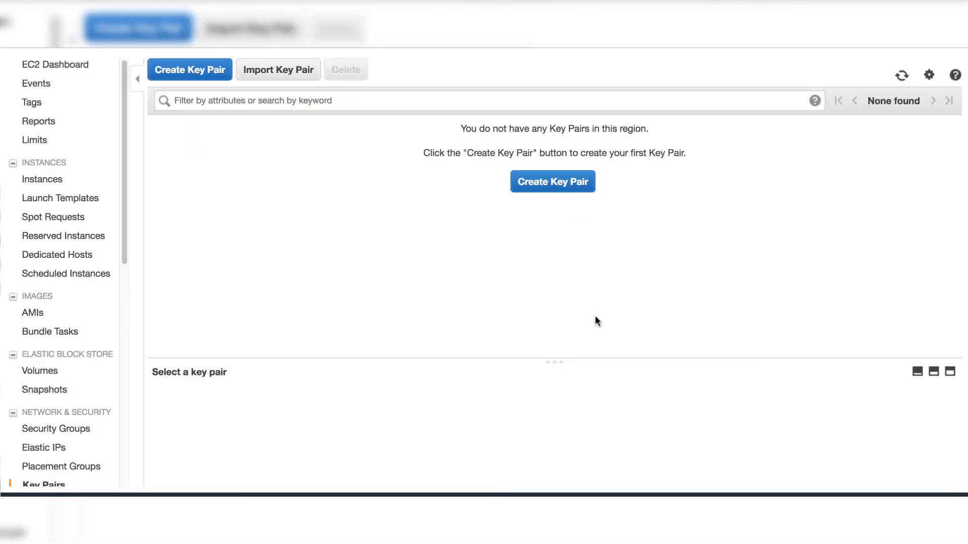